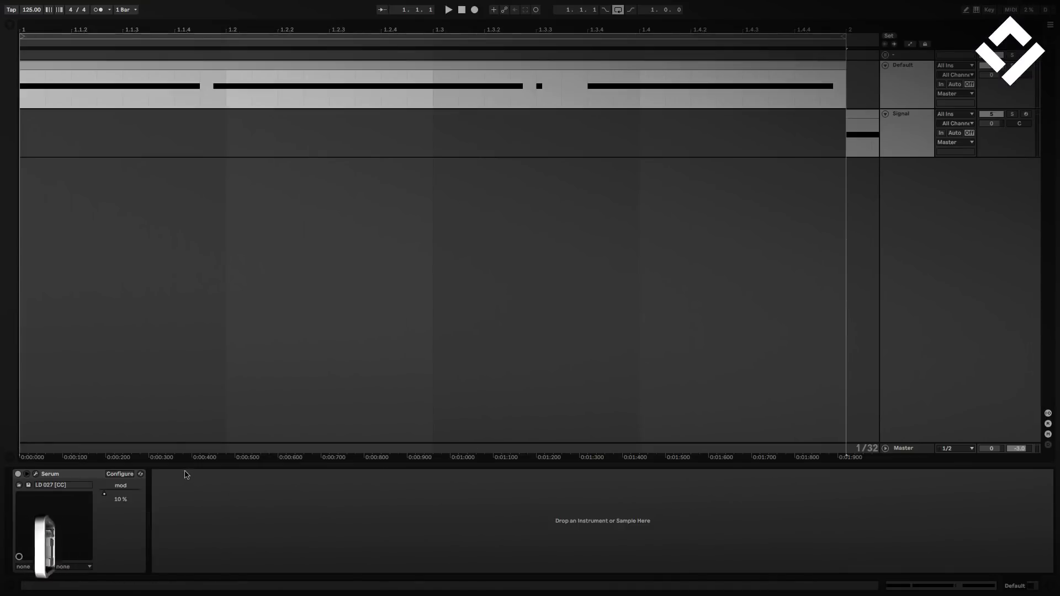
- Open Serum on the Default track and examine its oscillator and FX pages while playing the loop
click(35, 474)
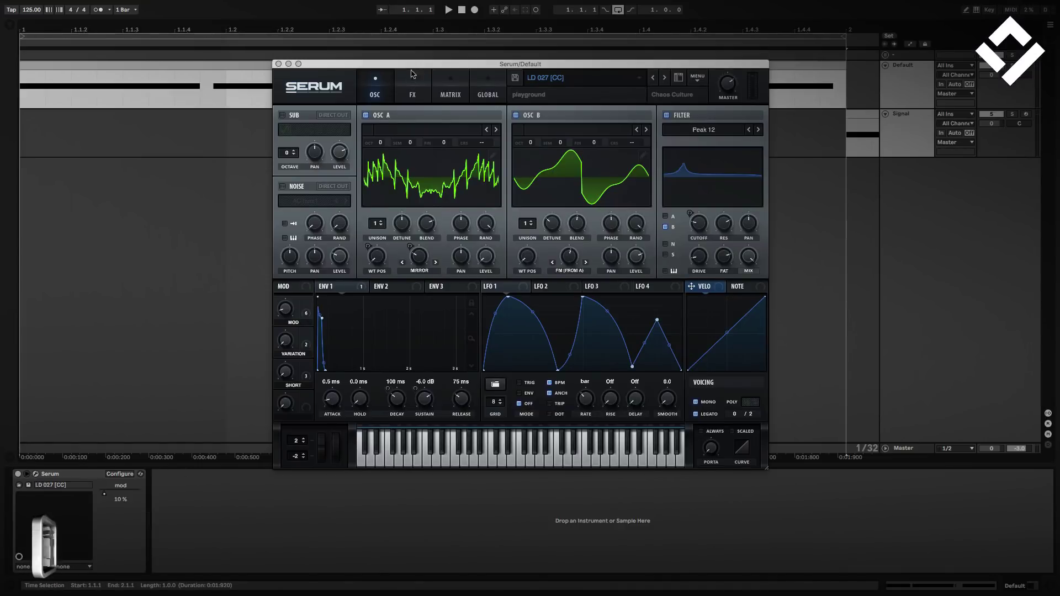
drag(411, 74, 390, 128)
key(space)
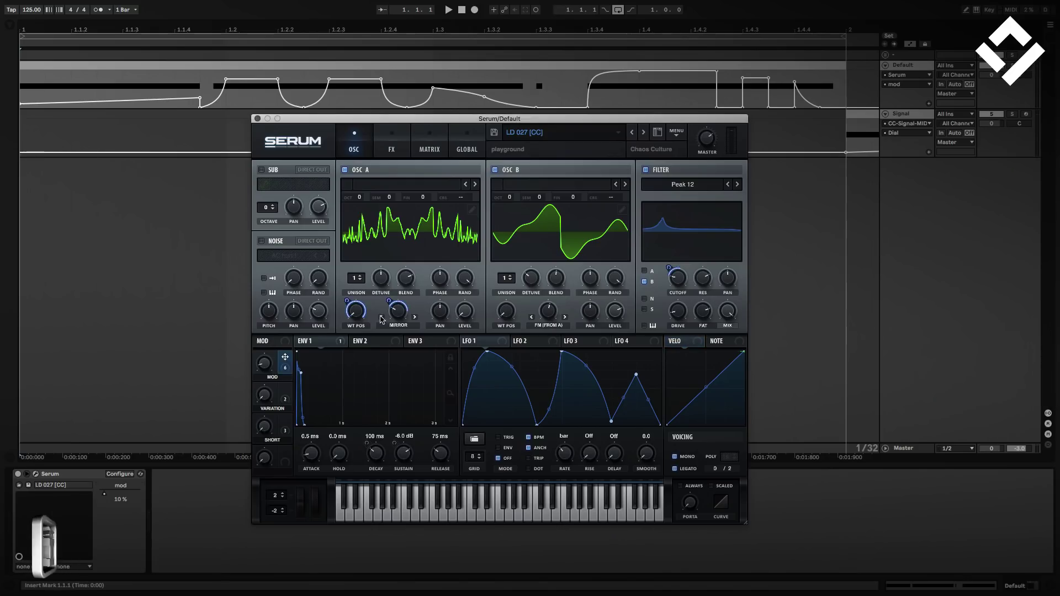
click(386, 148)
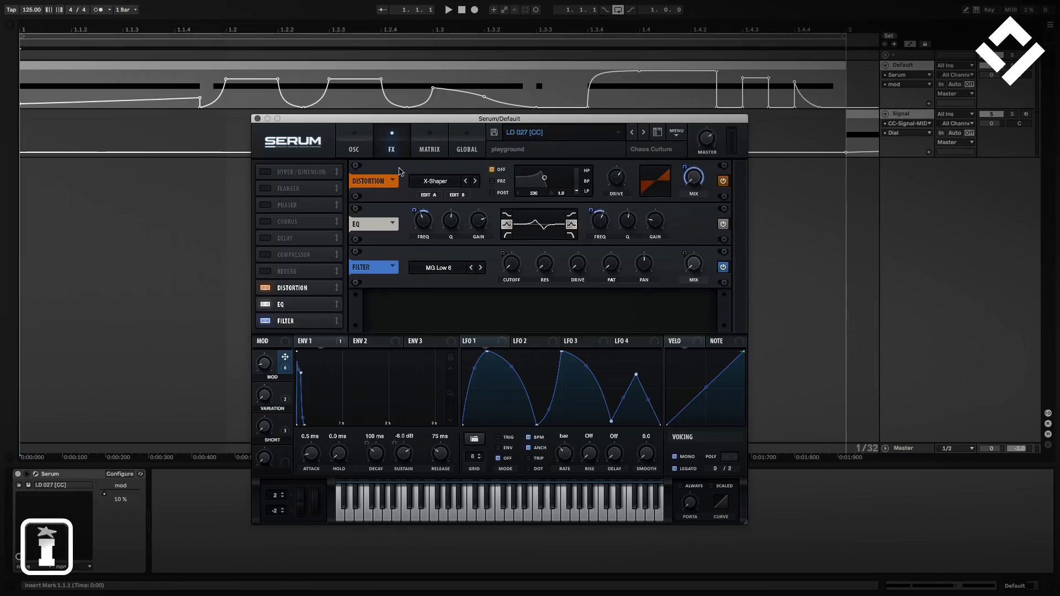
key(space)
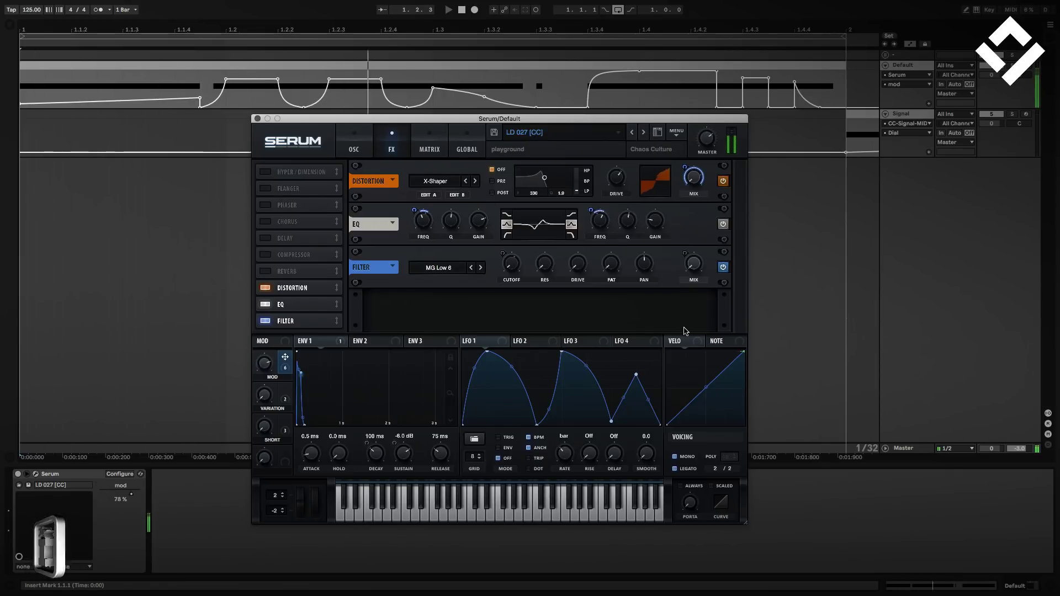
click(354, 146)
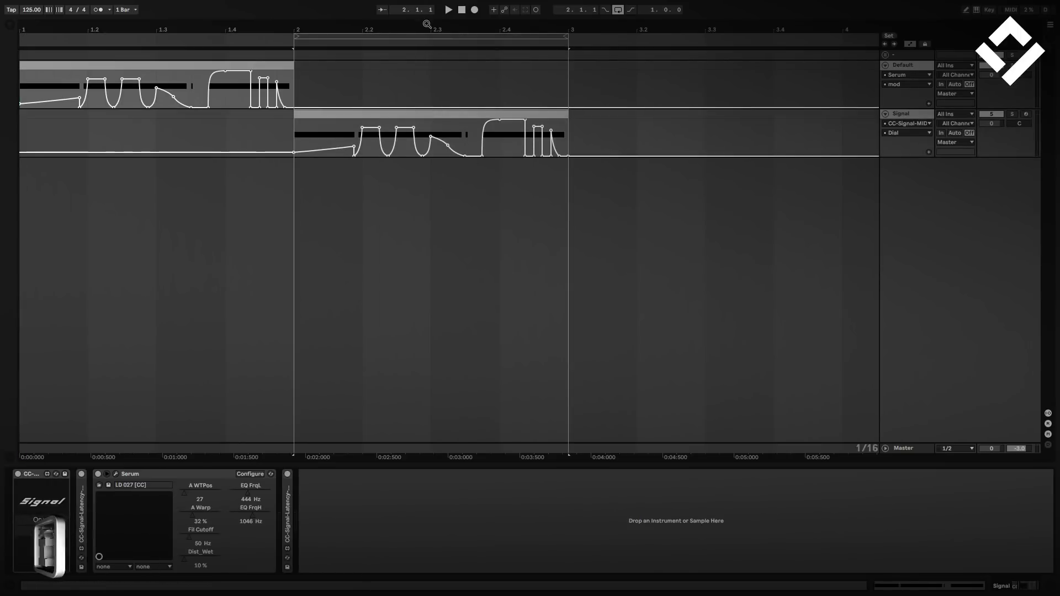
- Fit the Signal track's clip in the arrangement, inspect that track's Serum window and close it
key(z)
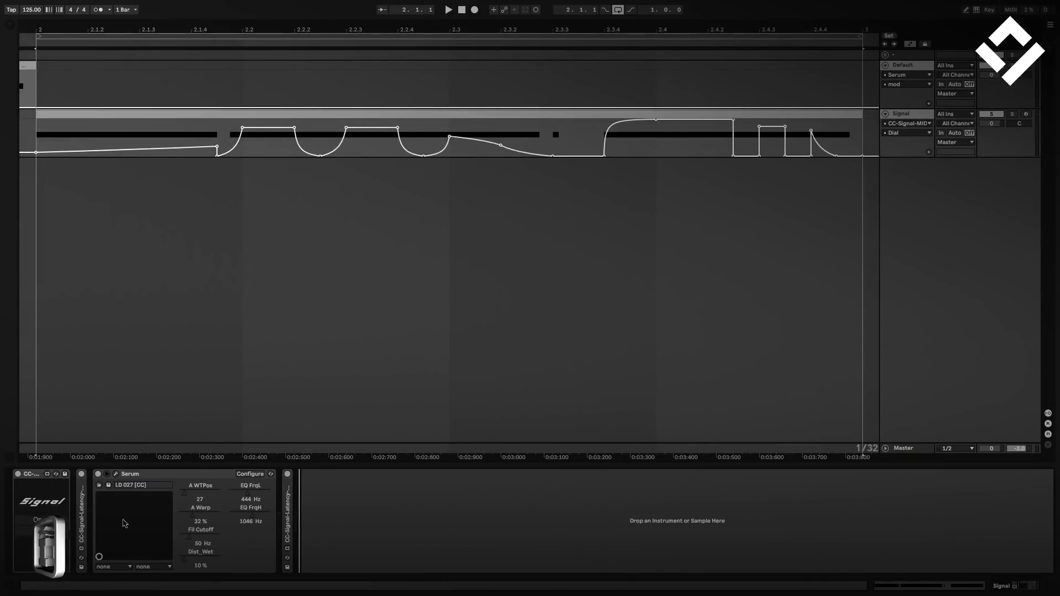
click(116, 474)
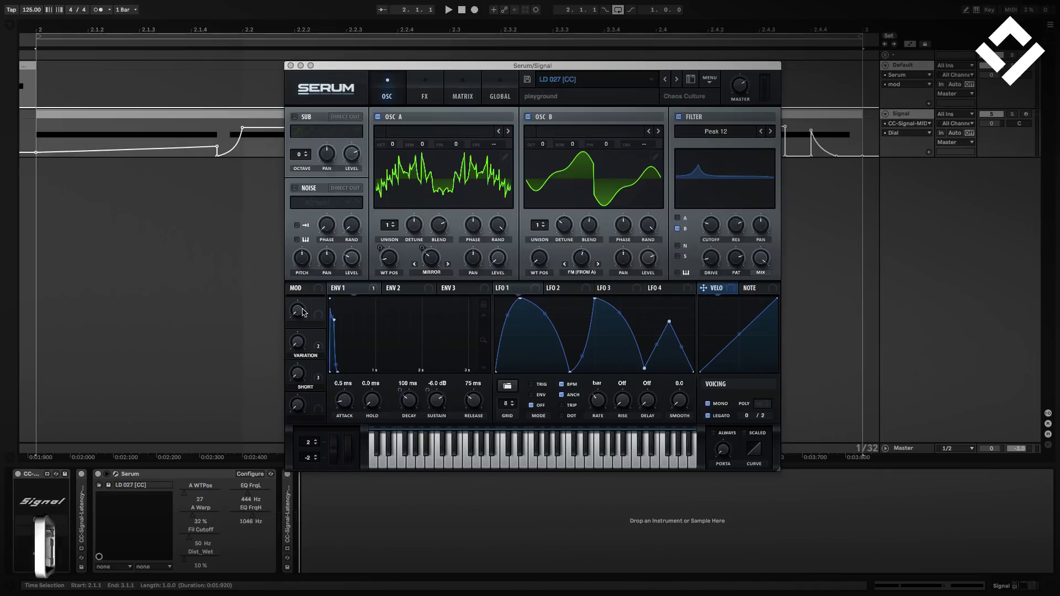
click(291, 66)
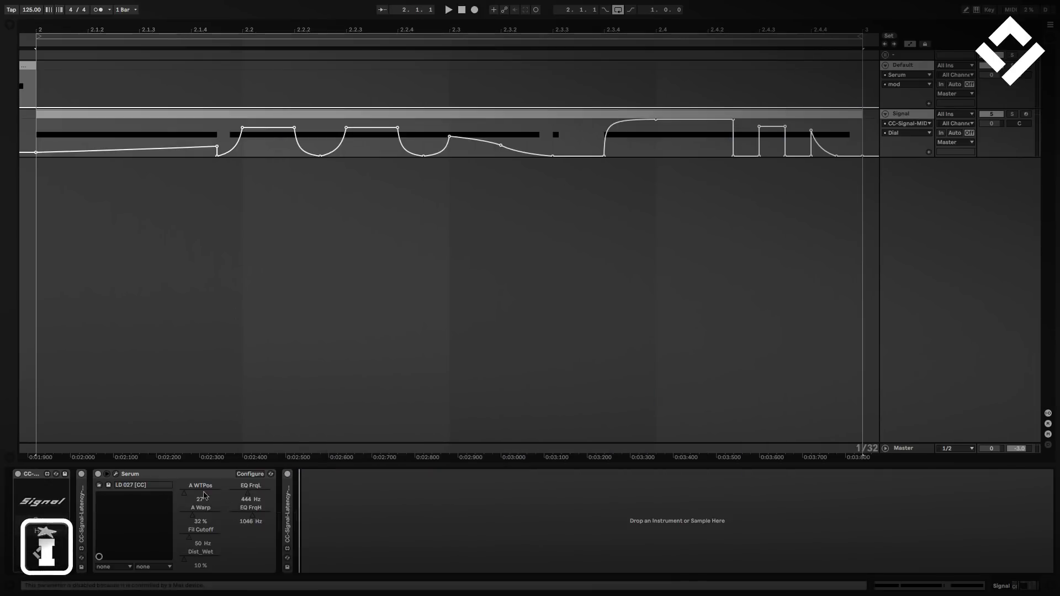
- Open the Signal device's patch editor, play the loop to watch the Dial, and enlarge the editor window
click(61, 525)
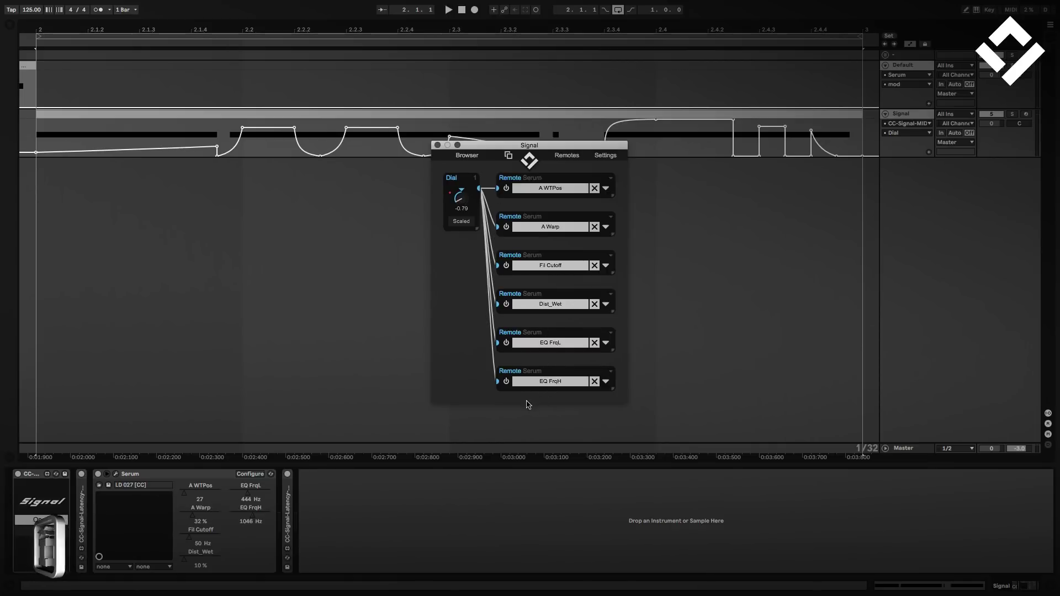
key(space)
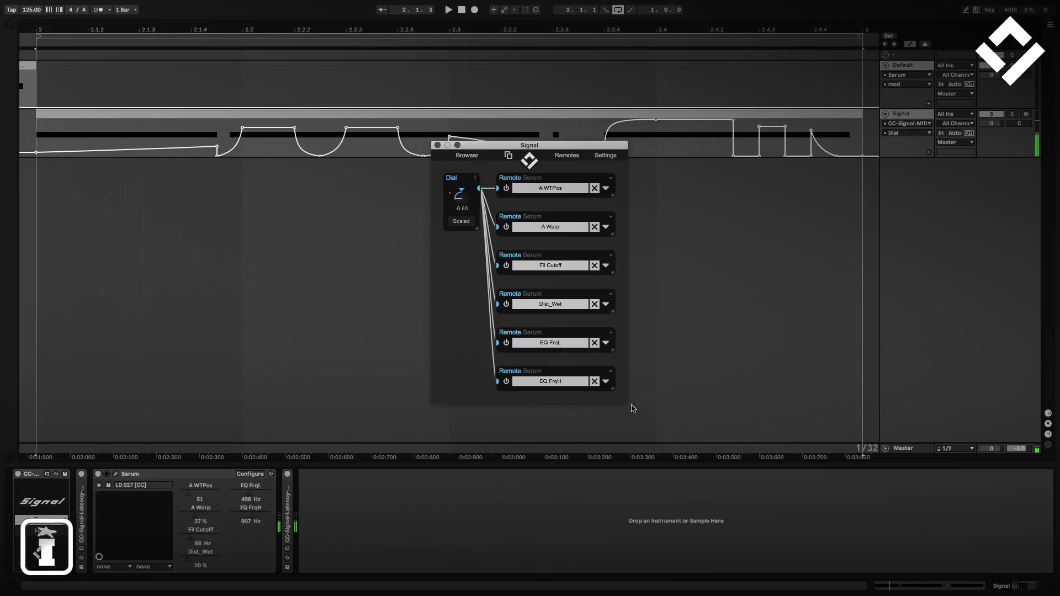
drag(629, 403, 877, 556)
drag(691, 472, 794, 498)
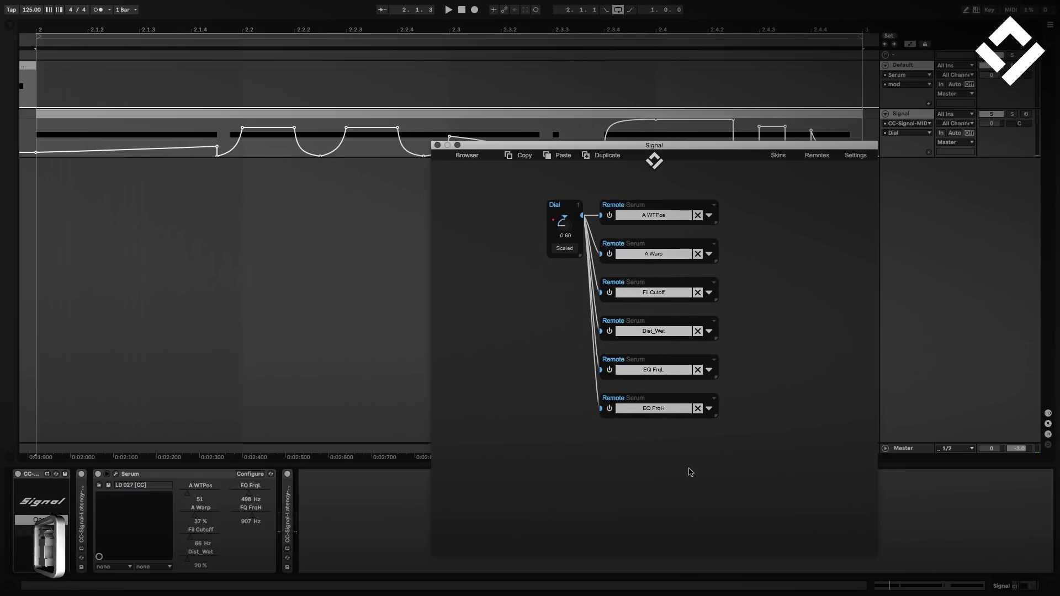
- Examine the range settings of the EQ FrqH, EQ FrqL and Dist_Wet Remote modules, collapsing each one again
click(709, 408)
click(709, 408)
click(709, 369)
click(709, 369)
click(709, 331)
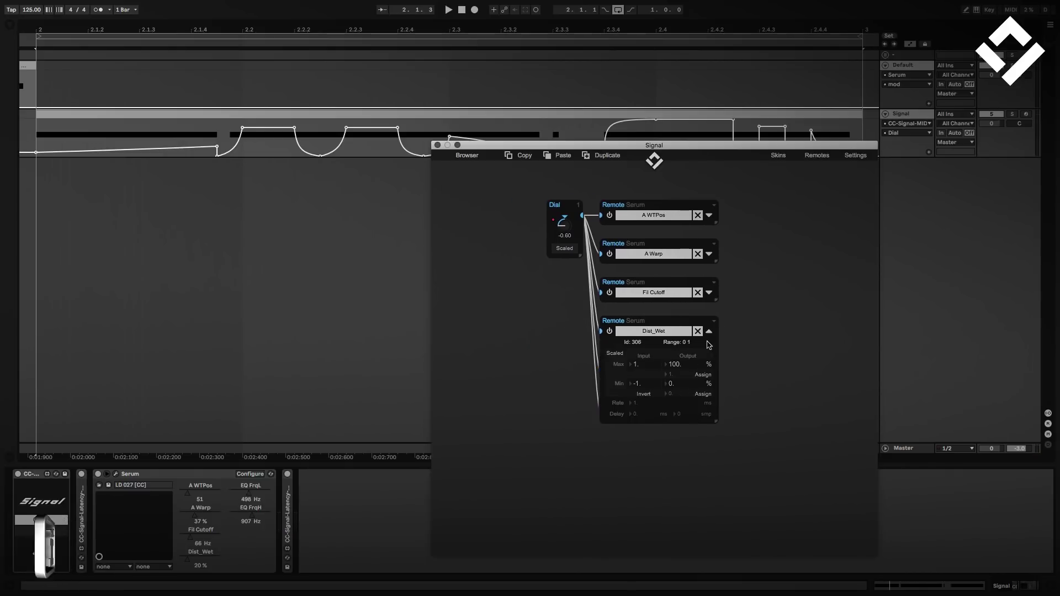
click(709, 331)
- Move the Dial module away from the Remotes to make room between them
drag(518, 429, 581, 452)
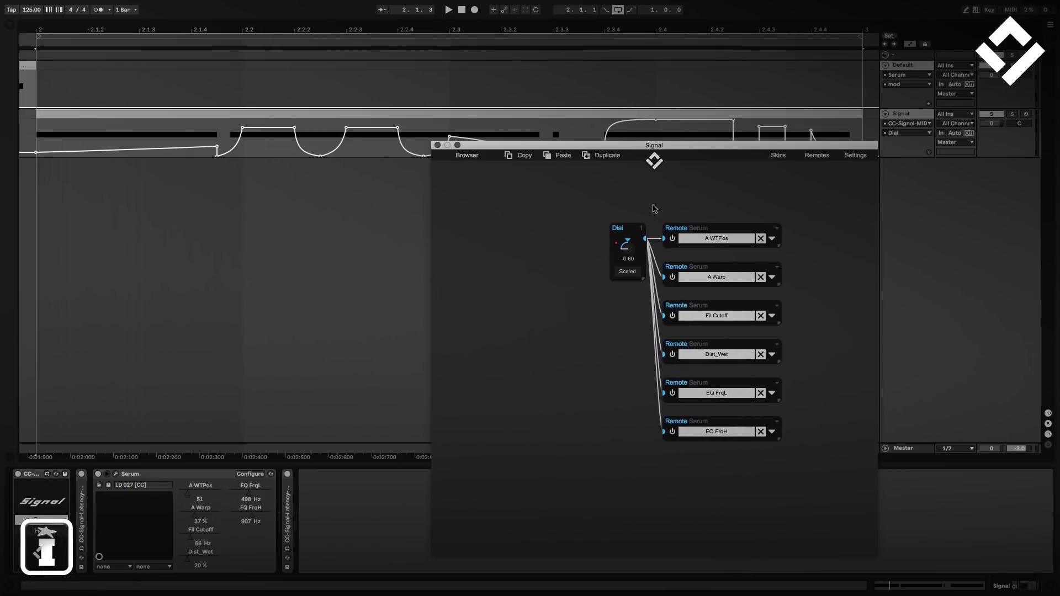
drag(626, 231, 544, 231)
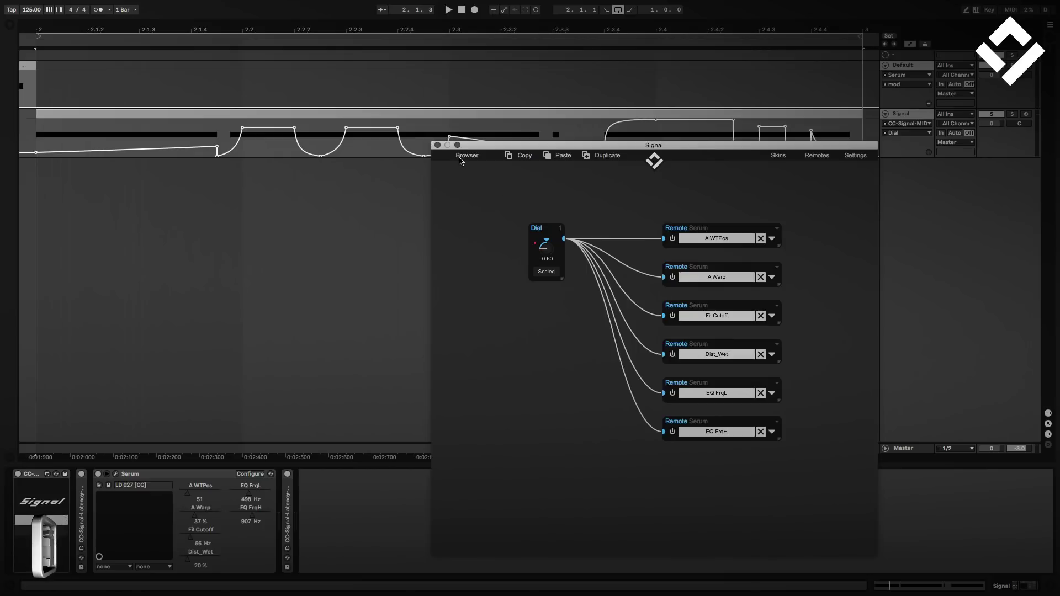
- Add a Delay module below the Dial, set it to No Automation and switch its time from Scaled to Raw
click(467, 156)
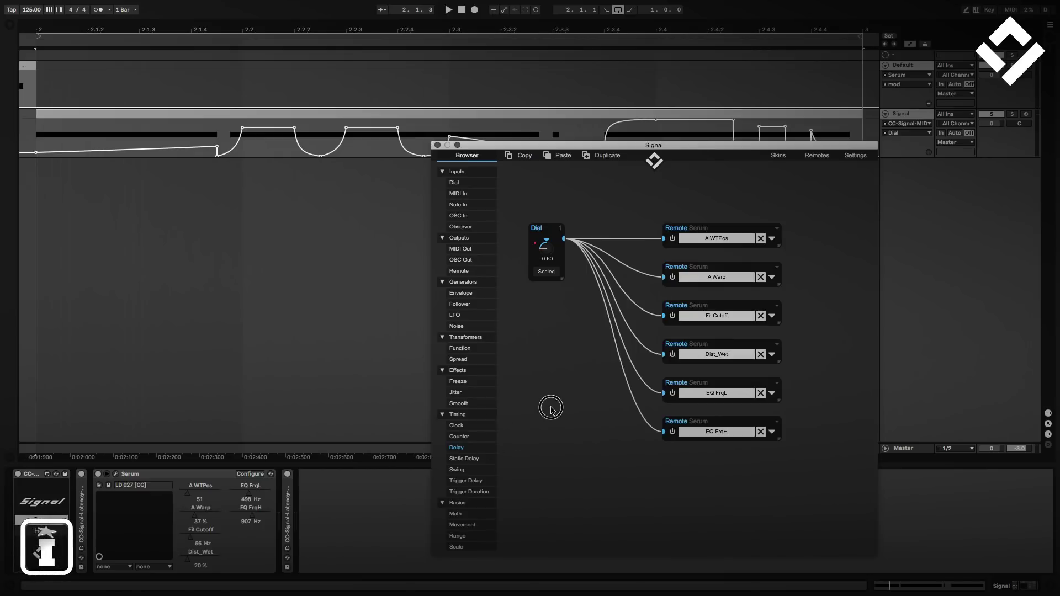
drag(550, 409, 555, 407)
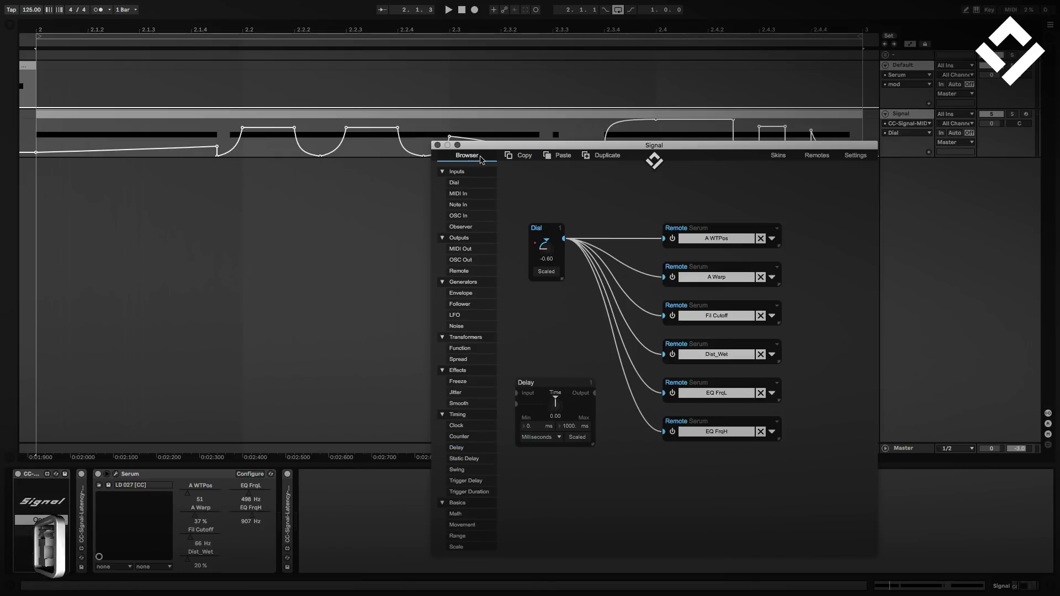
click(480, 157)
click(483, 360)
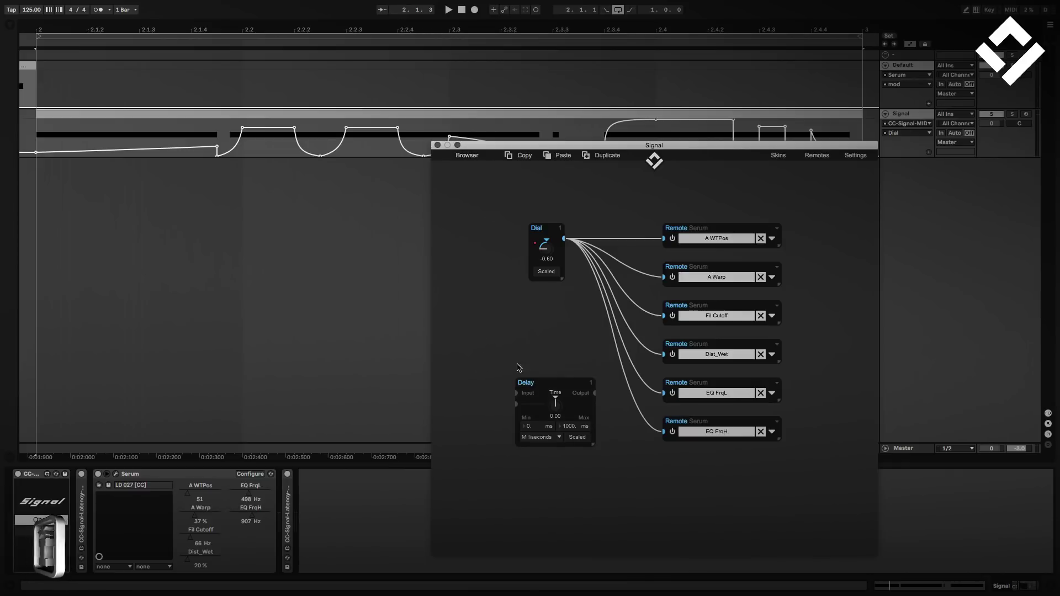
click(591, 385)
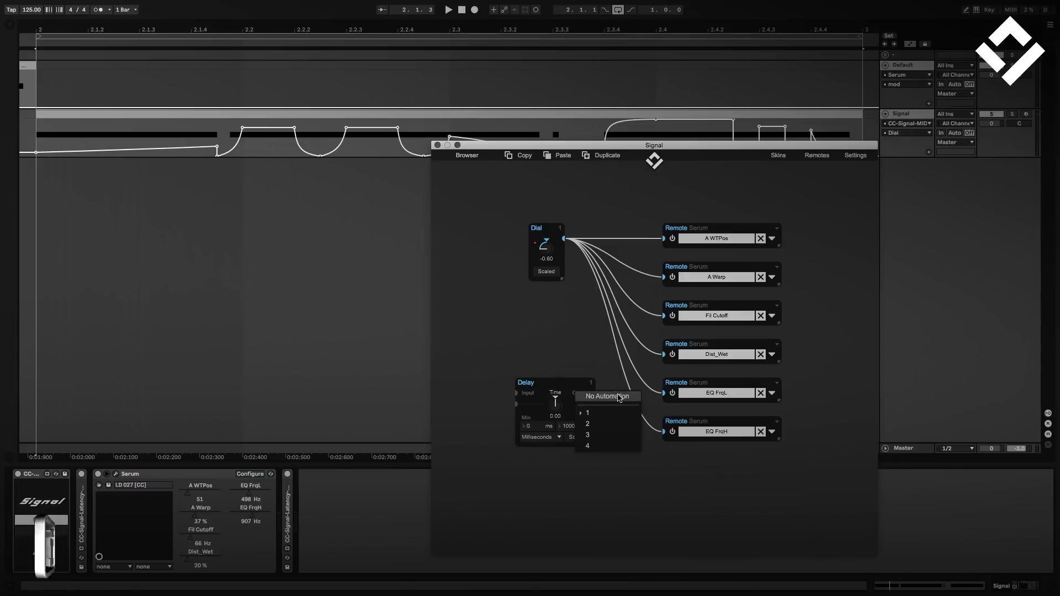
click(635, 401)
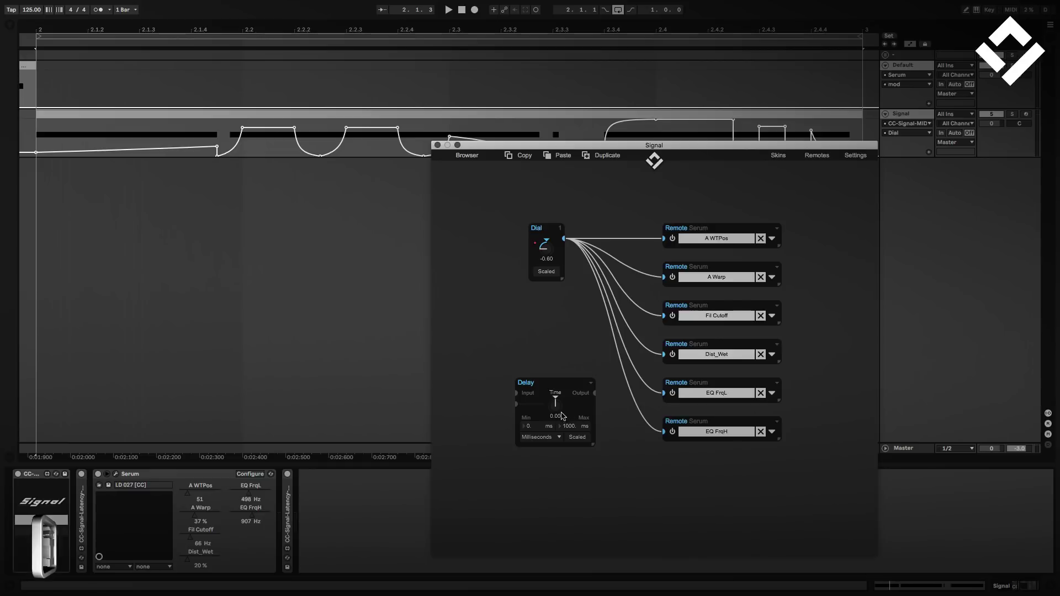
drag(516, 408, 472, 402)
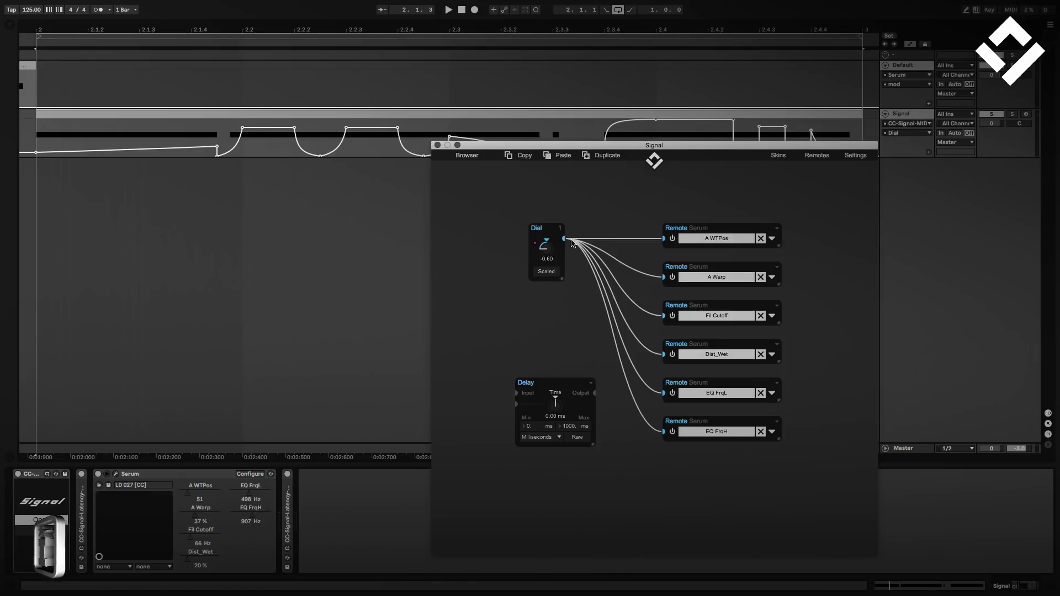
- Remove all the Dial's connections, shift the Dial further left and place the Delay between it and the Remotes
double_click(569, 240)
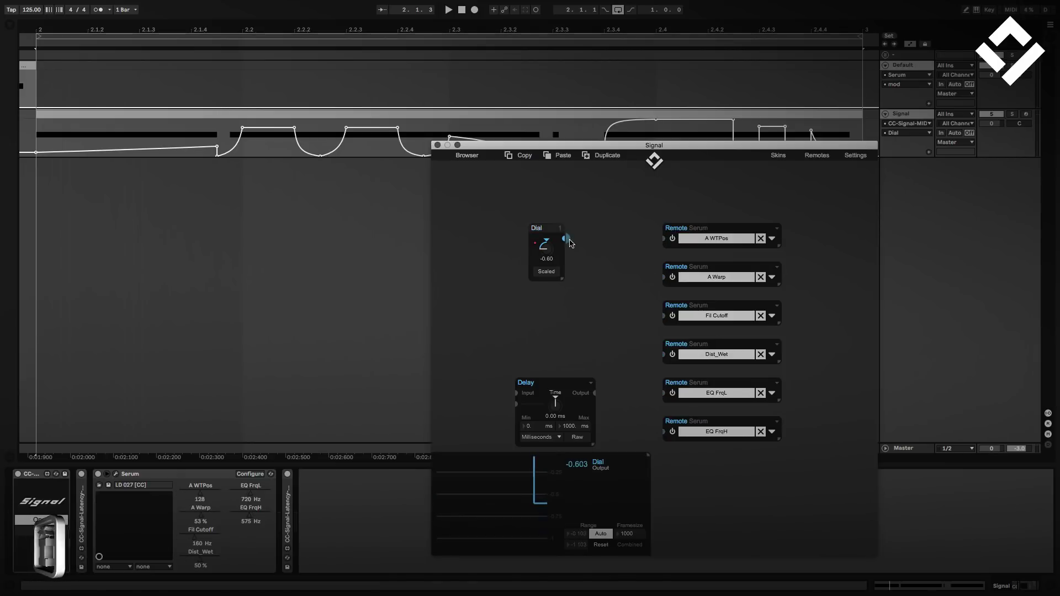
drag(545, 243, 485, 243)
drag(545, 382, 584, 228)
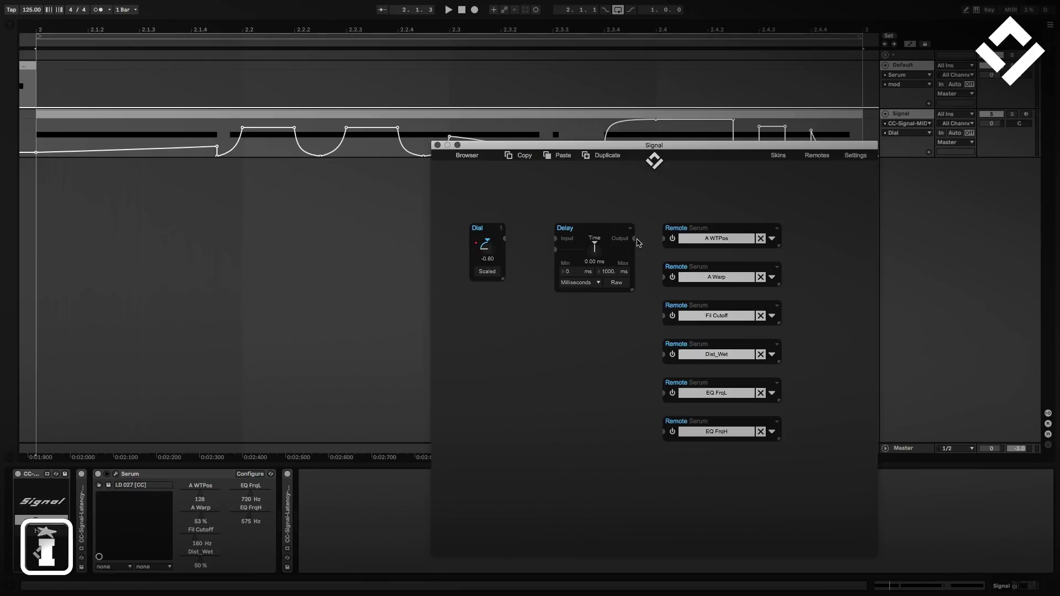
- Duplicate the Delay module until a column of six Delays stands between the Dial and the Remotes
click(607, 274)
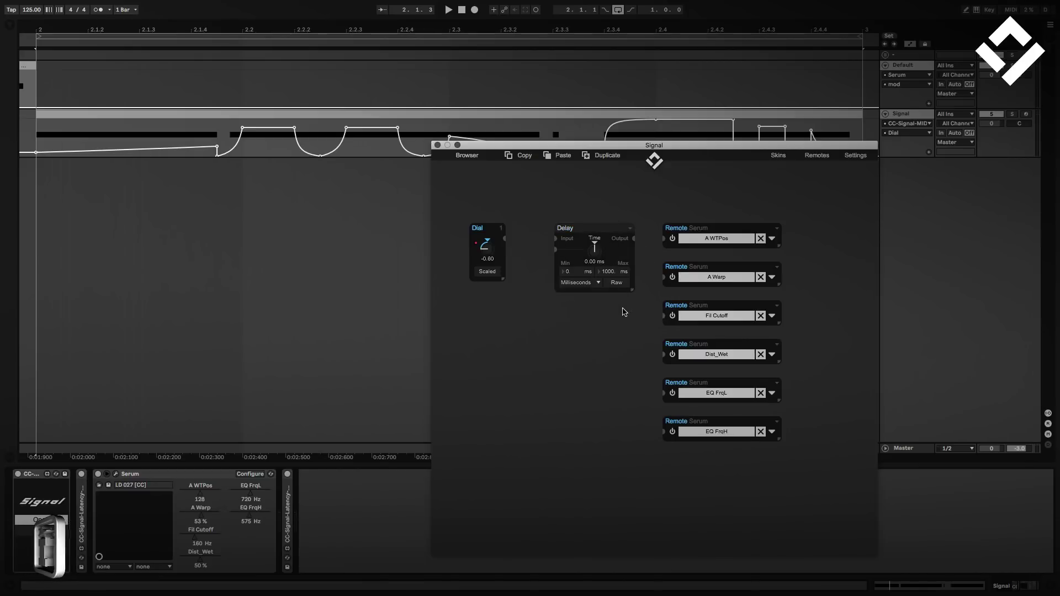
click(604, 154)
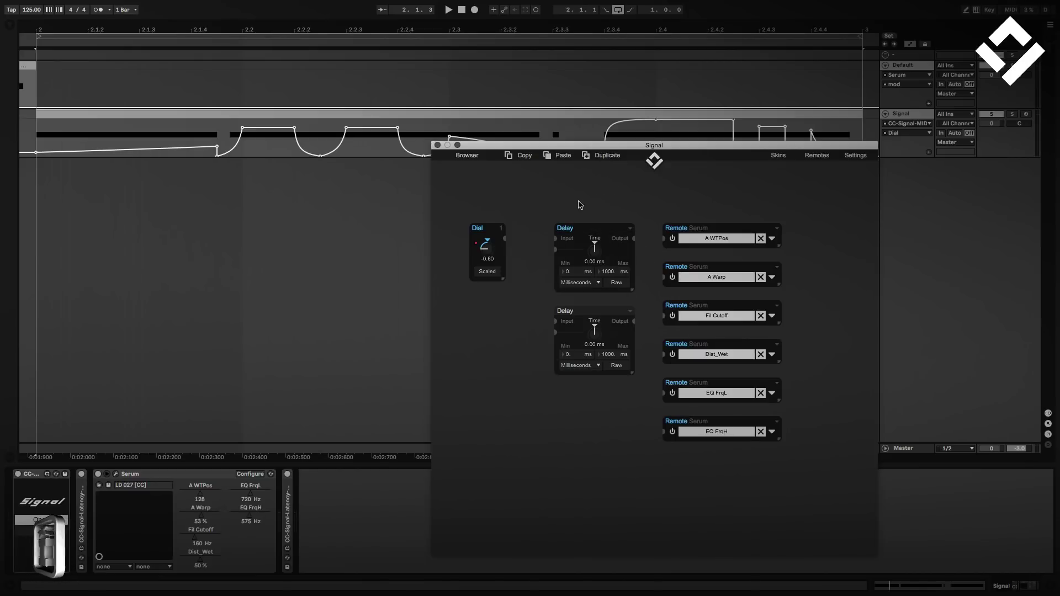
drag(579, 203, 610, 365)
click(604, 157)
click(604, 157)
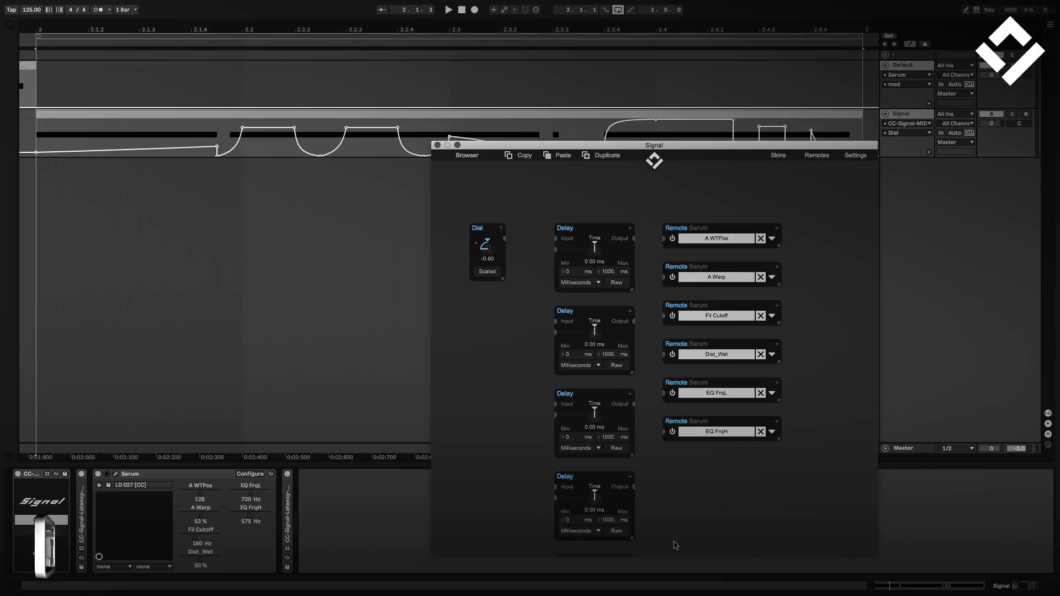
- Enlarge the patch editor window up and to the left to fit more of the Delay column
scroll(674, 544, down, 5)
scroll(674, 544, up, 5)
drag(431, 142, 222, 34)
scroll(497, 275, left, 2)
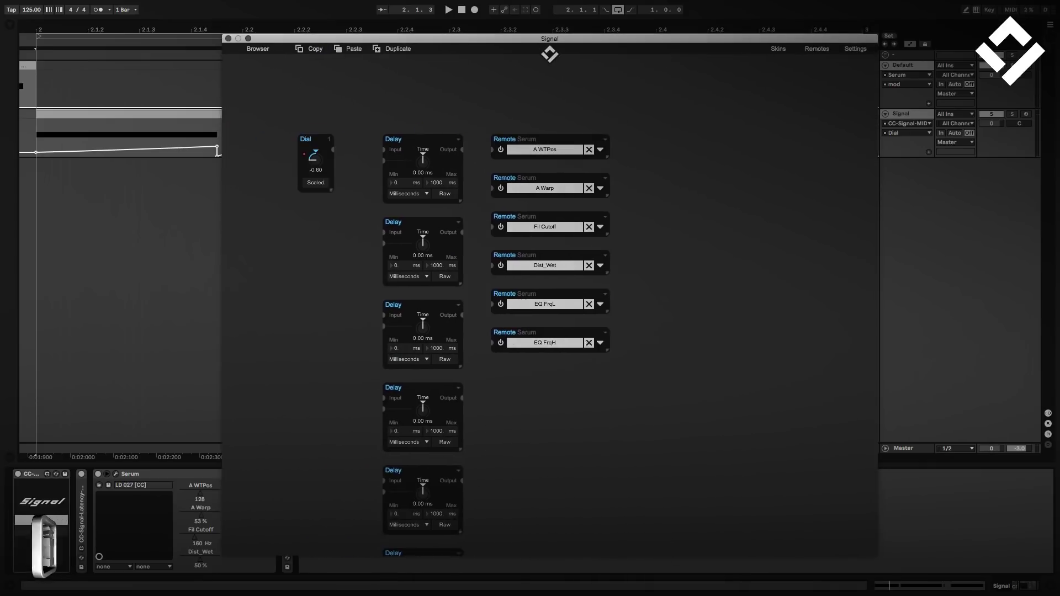
- Space out the six Remote modules so that each one lines up beside its own Delay module
drag(685, 381, 538, 222)
drag(717, 419, 565, 305)
drag(677, 489, 574, 347)
drag(580, 345, 580, 389)
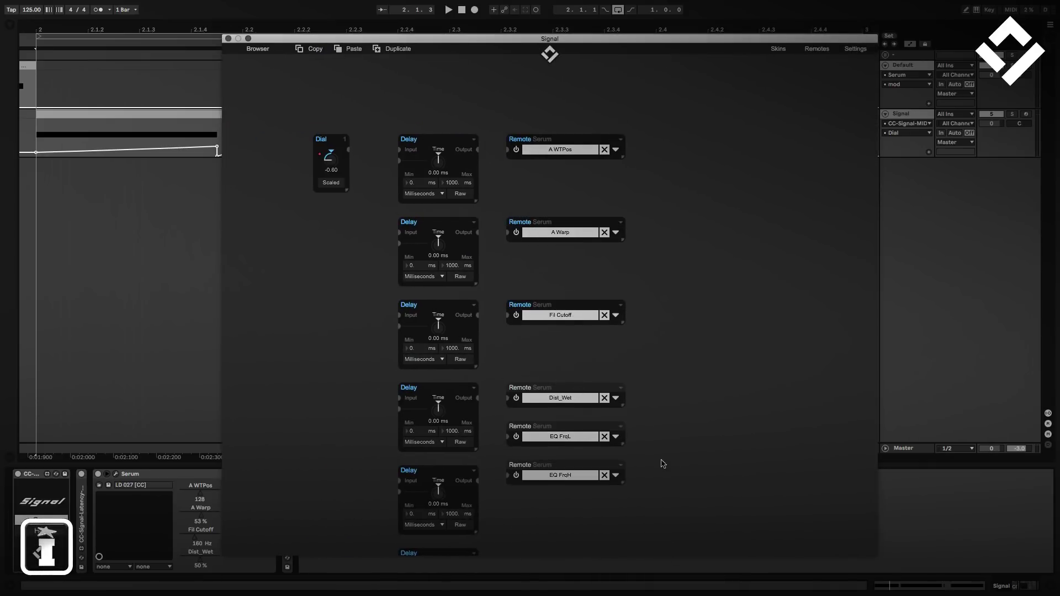
scroll(660, 463, down, 5)
scroll(660, 463, left, 2)
drag(660, 468, 560, 306)
drag(605, 336, 605, 425)
click(605, 381)
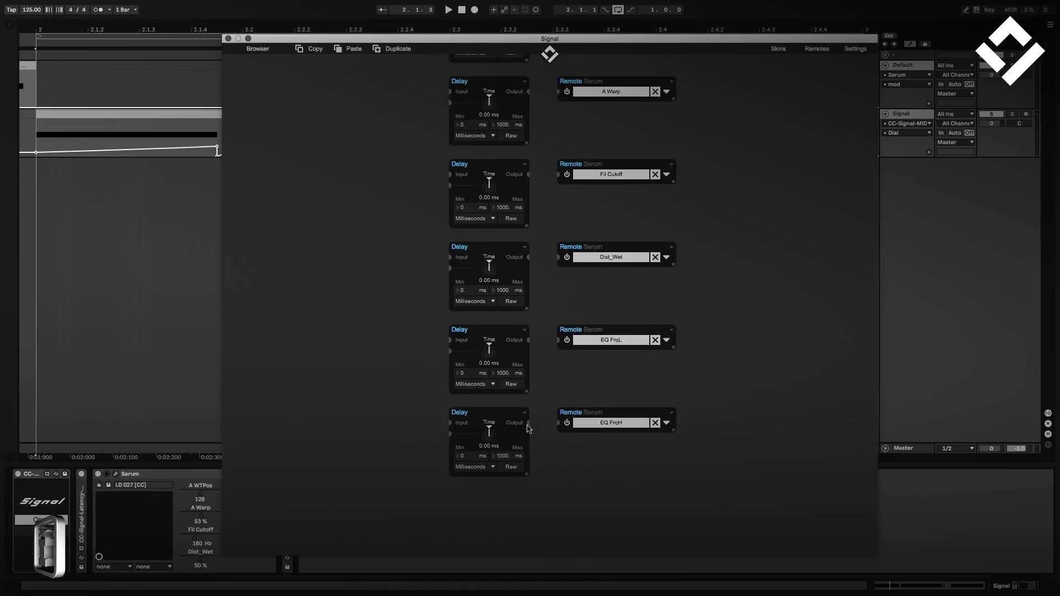
- Connect each Delay module's output to the Remote module beside it, from EQ FrqH up to A WTPos
drag(528, 423, 558, 423)
drag(528, 340, 584, 376)
scroll(554, 337, up, 4)
scroll(555, 336, left, 1)
drag(555, 293, 584, 293)
drag(555, 209, 584, 210)
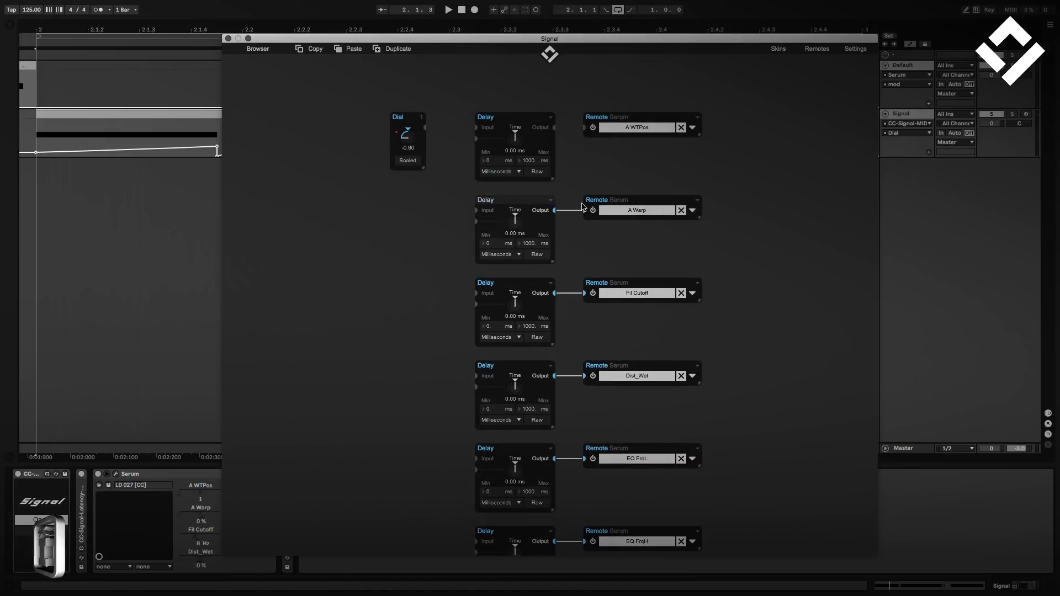
drag(554, 127, 584, 126)
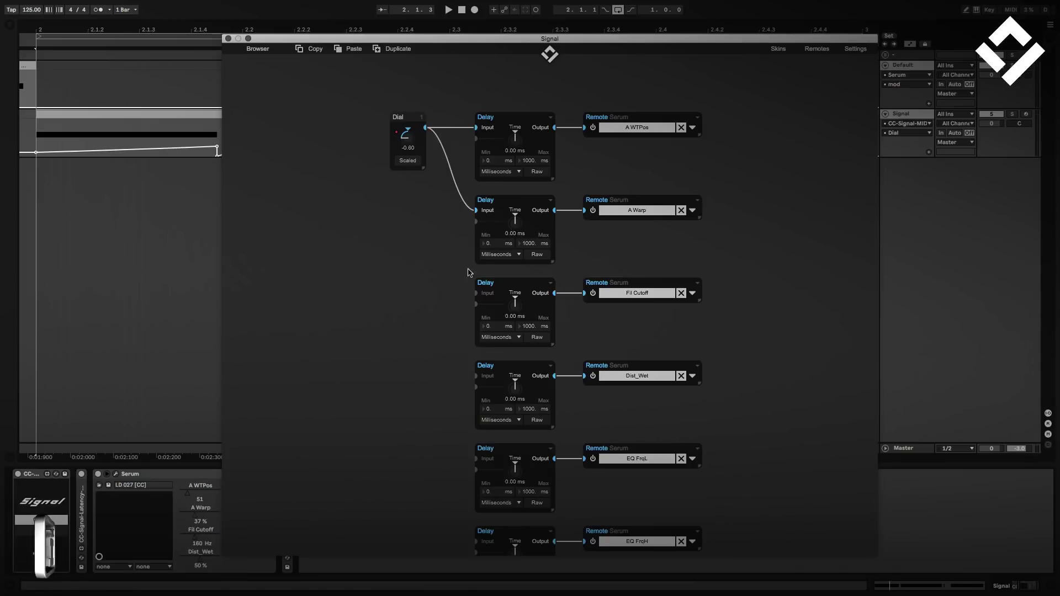
- Connect the Dial's output to the inputs of all six Delay modules
drag(475, 293, 425, 128)
drag(425, 128, 475, 376)
drag(474, 458, 425, 127)
drag(425, 127, 475, 541)
scroll(439, 530, down, 4)
scroll(439, 530, up, 5)
scroll(439, 530, left, 1)
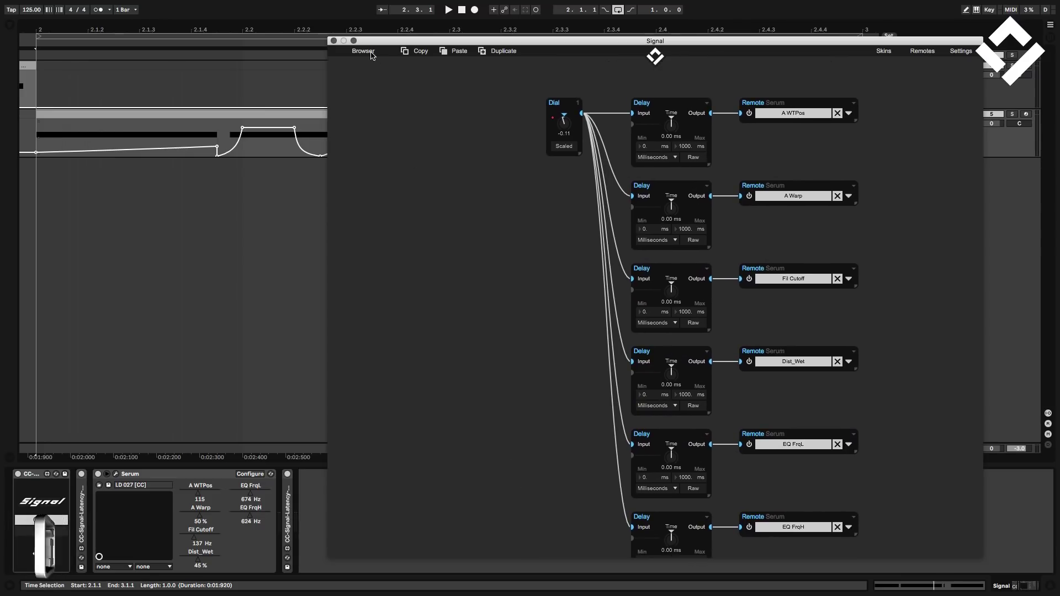
- Add a Spread module to the left of the Delays, move it up and stretch it taller
click(363, 51)
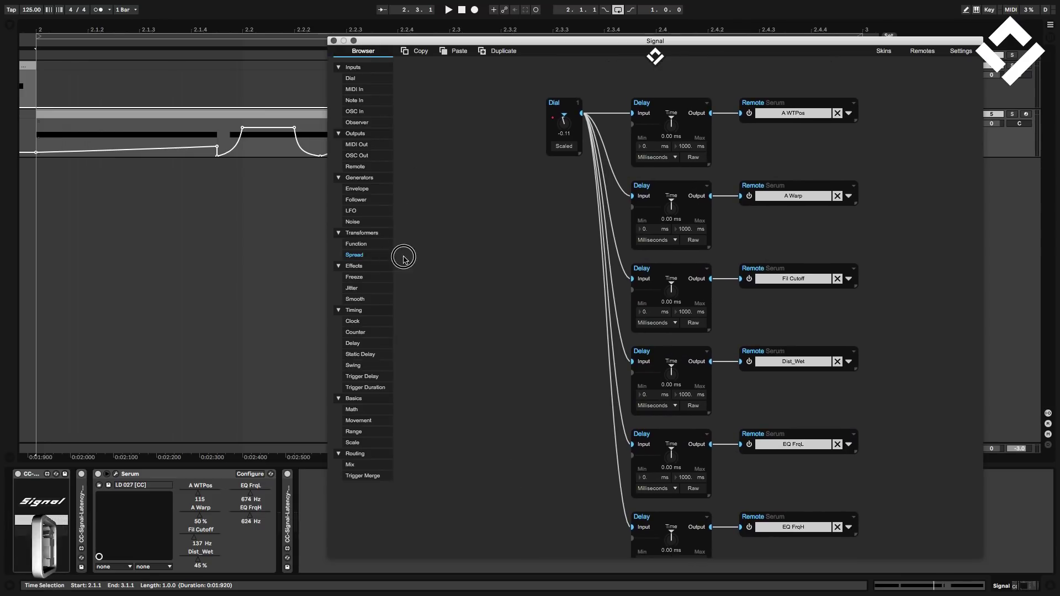
click(469, 259)
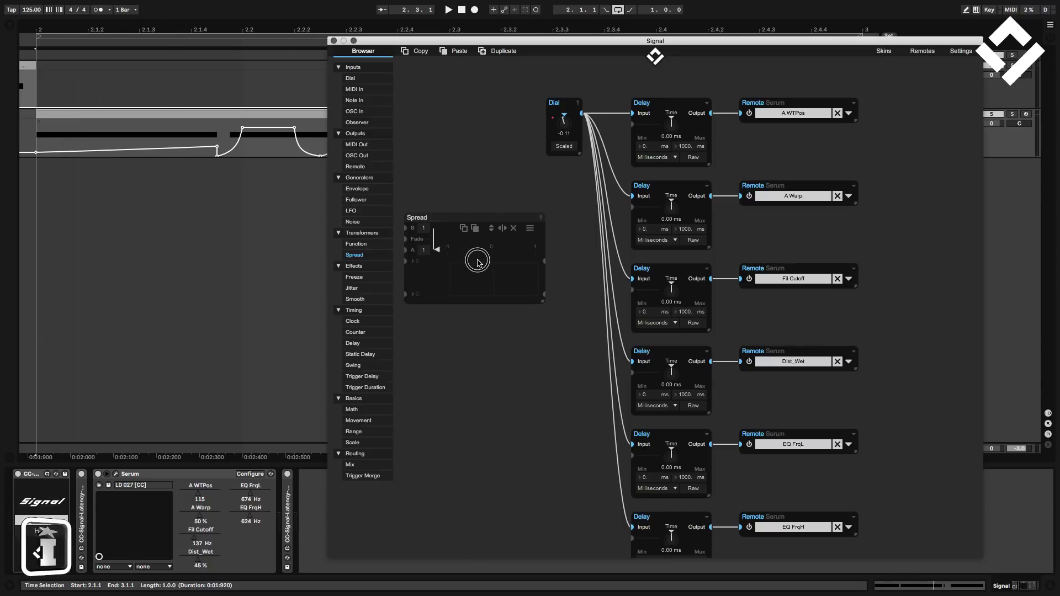
click(380, 52)
drag(502, 224, 490, 168)
drag(533, 258, 530, 369)
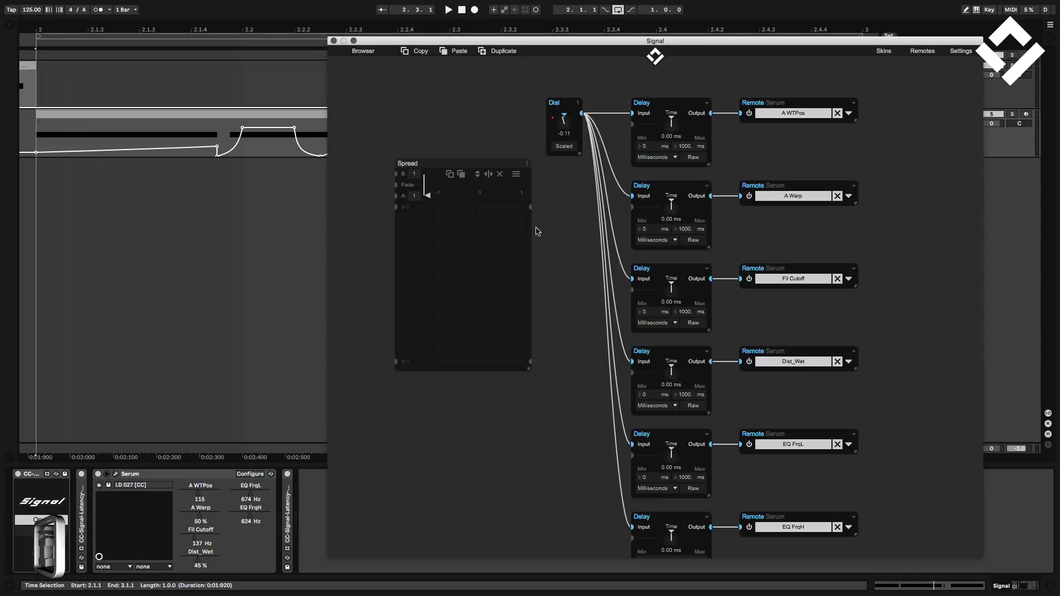
- Connect the Spread's outputs in order to the Time inputs of the six Delay modules, from A WTPos down to EQ FrqH
drag(531, 207, 618, 134)
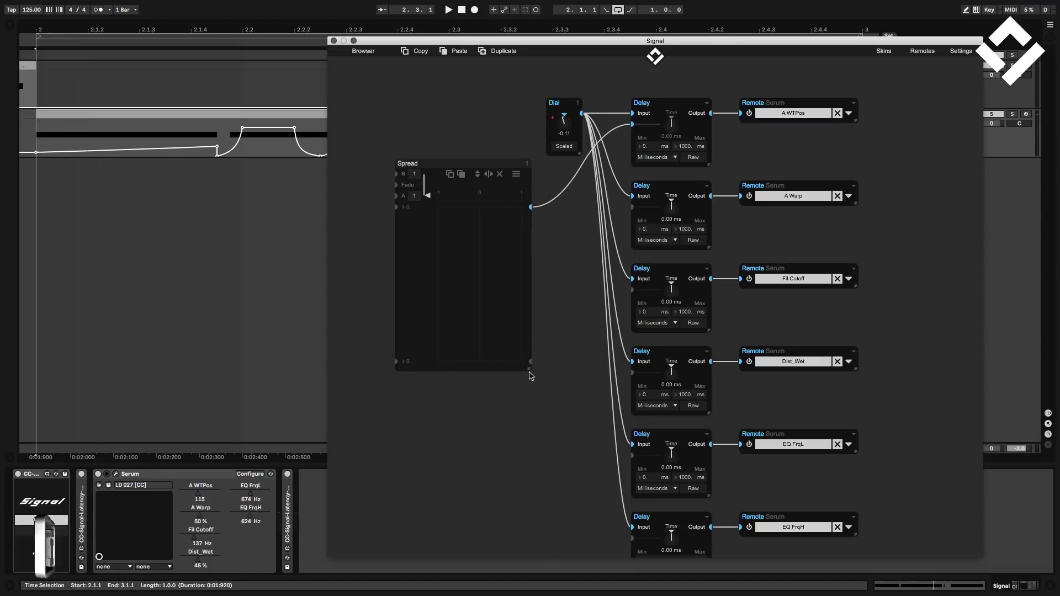
drag(565, 300, 626, 216)
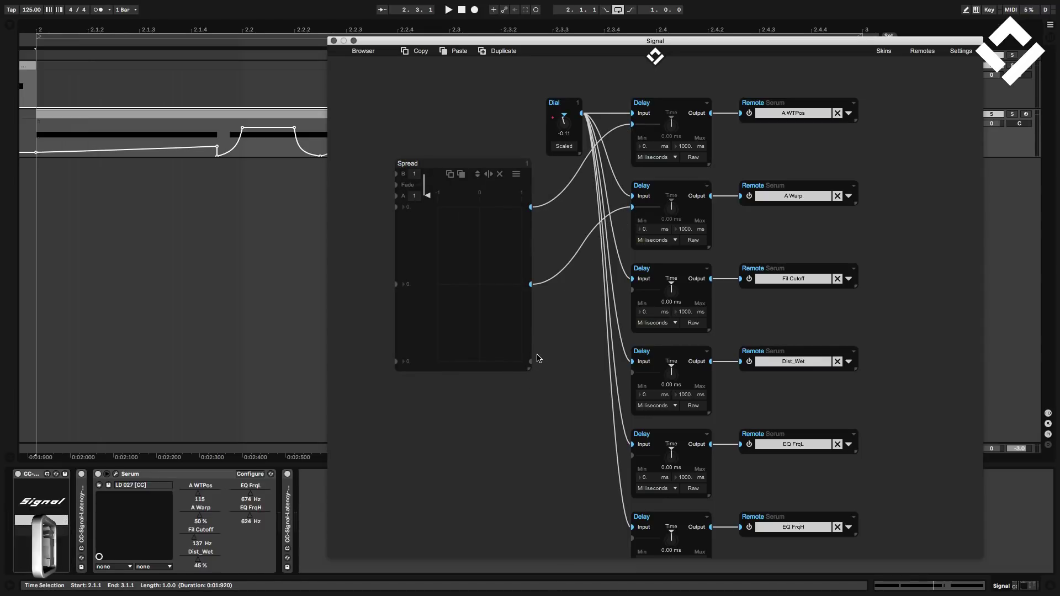
drag(635, 290, 633, 289)
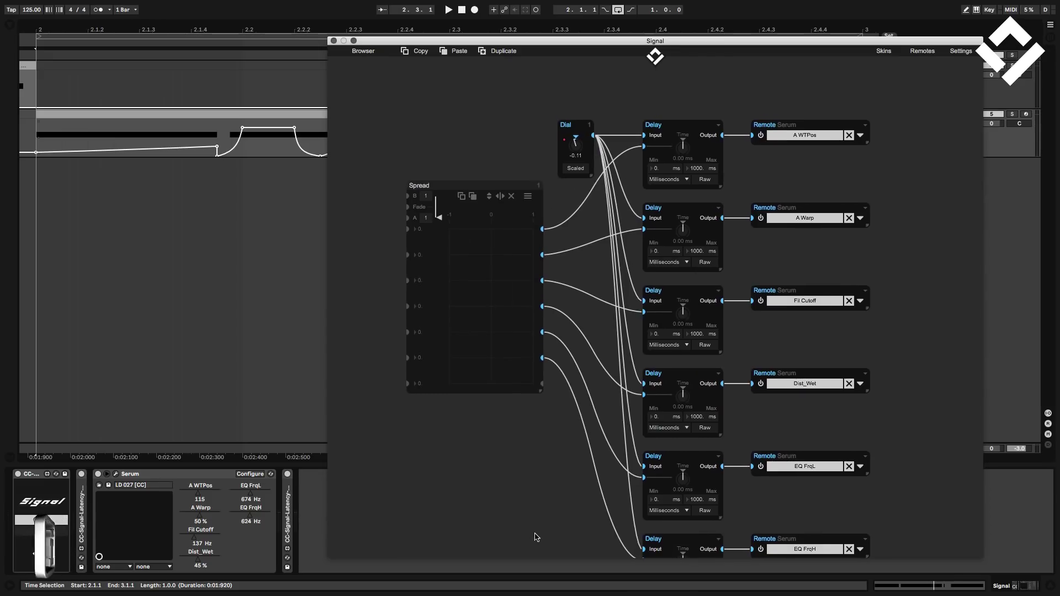
- Widen the Spread module, move it slightly lower and set its unit to Time
drag(543, 390, 594, 393)
drag(559, 197, 559, 200)
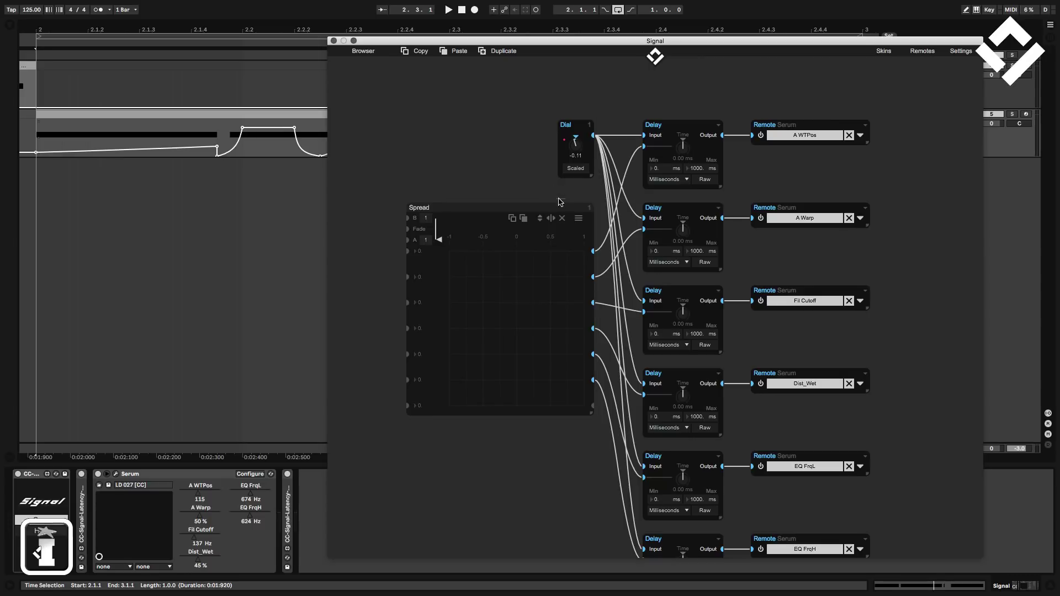
click(578, 220)
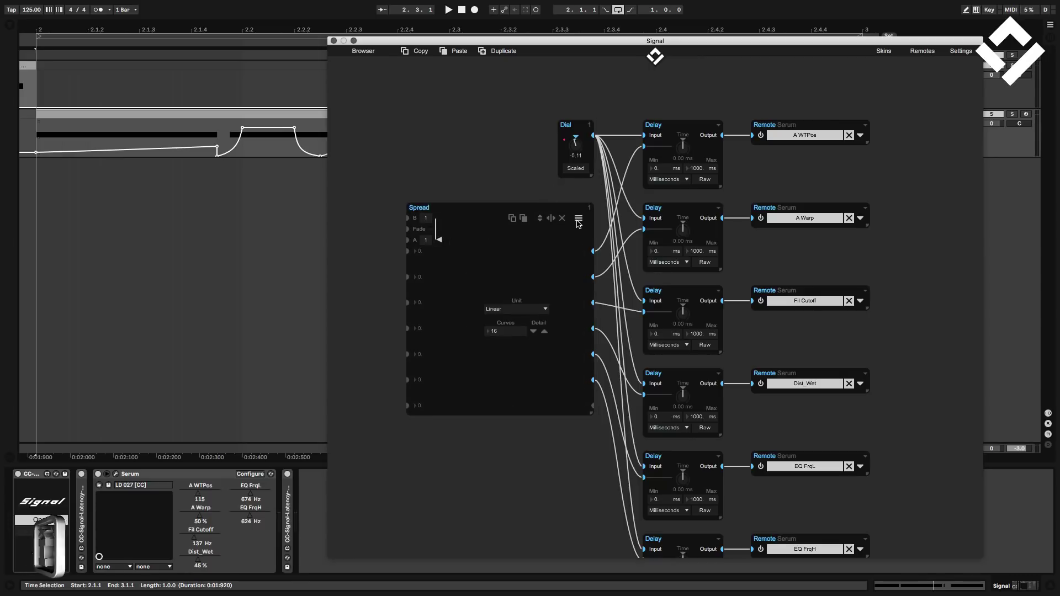
click(513, 310)
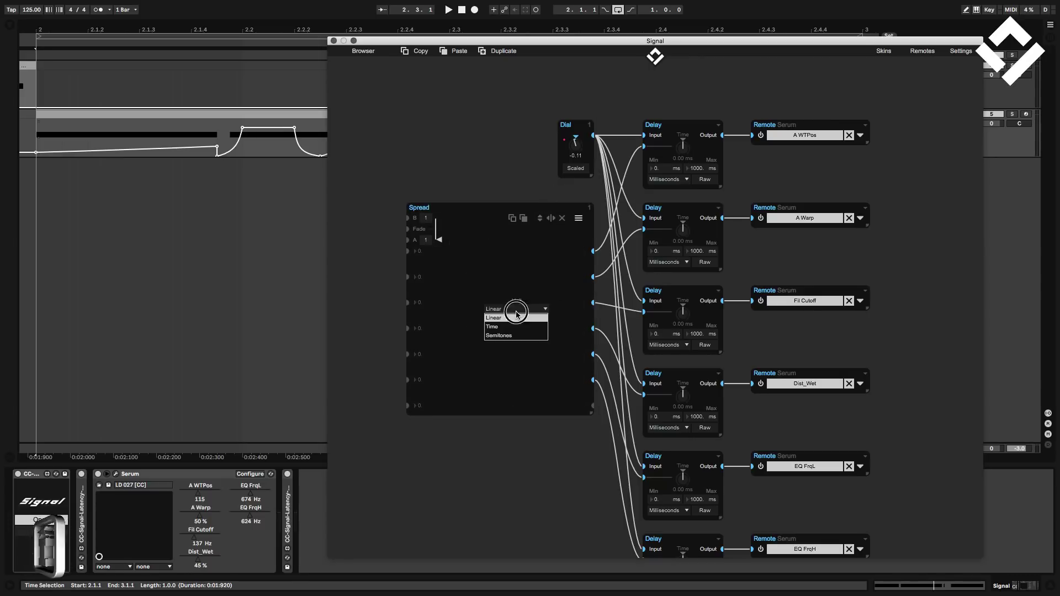
click(527, 327)
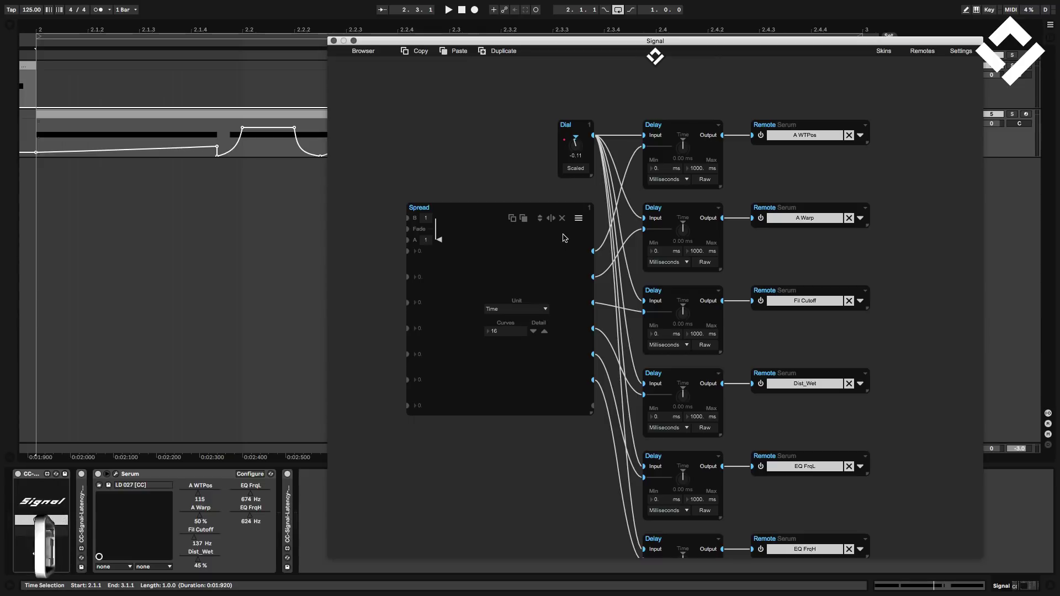
click(578, 220)
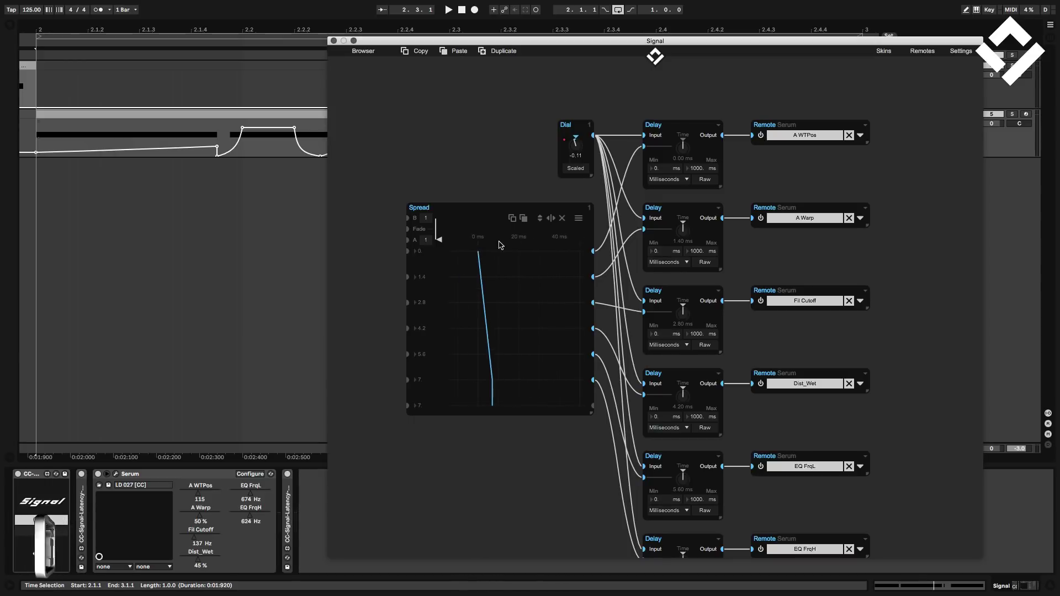
- Raise the end point of the Spread curve to 300 ms as a straight slope from 0 ms, and play the loop
drag(486, 381, 559, 379)
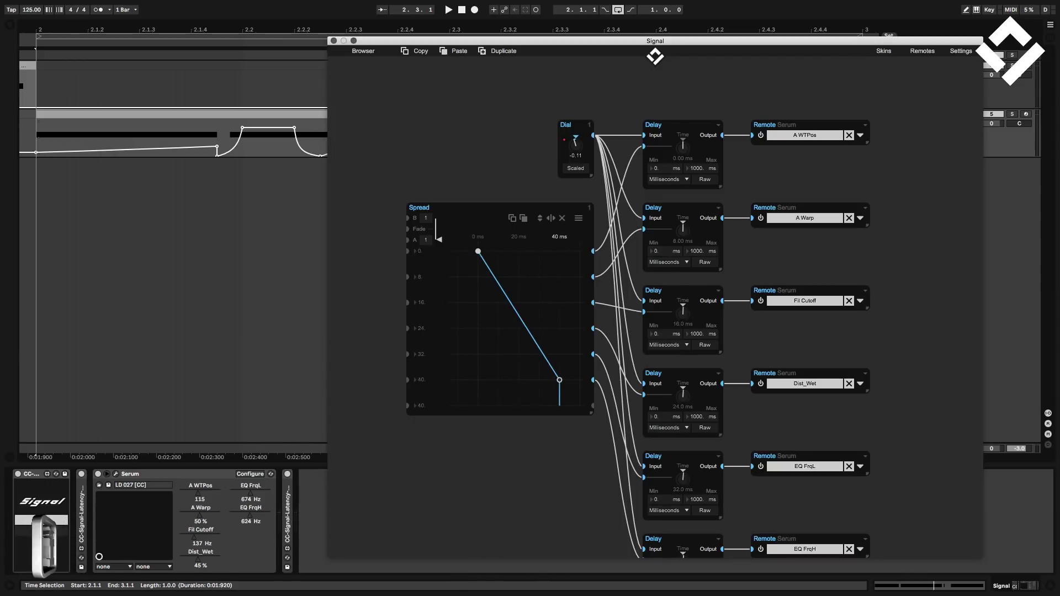
scroll(549, 512, down, 2)
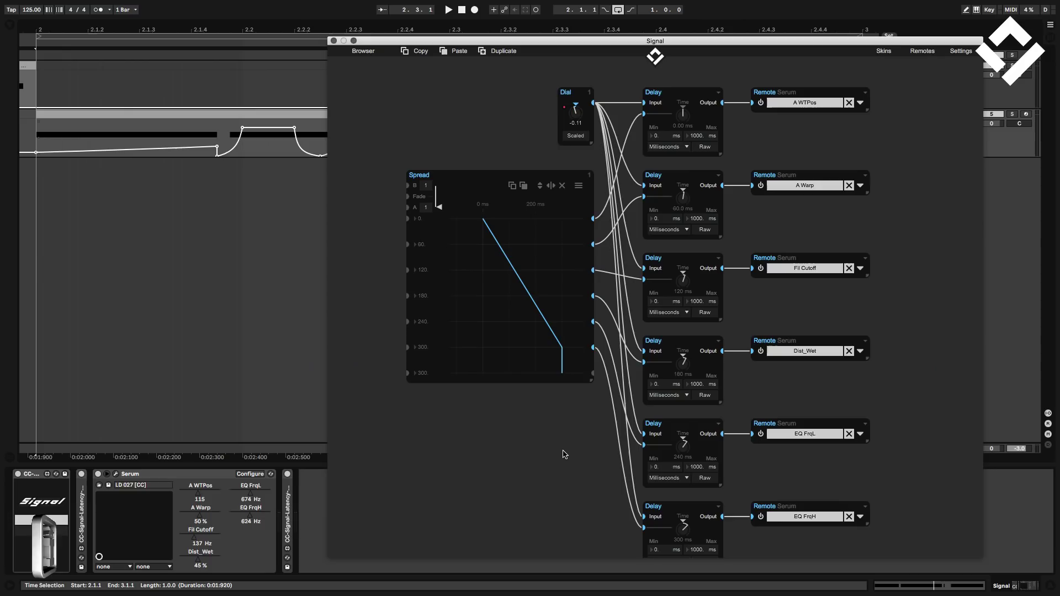
key(space)
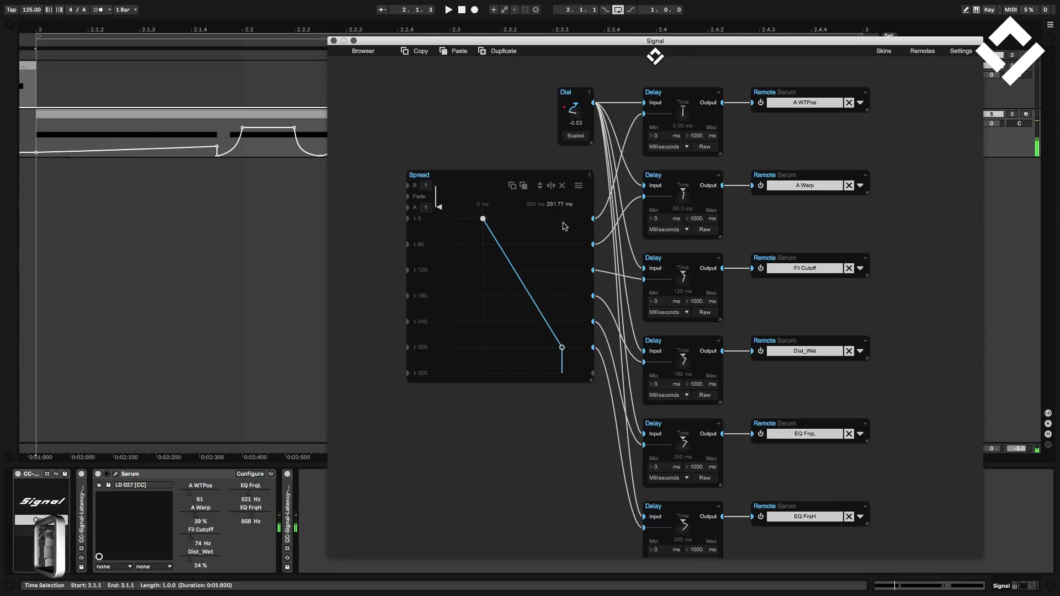
drag(573, 113, 575, 171)
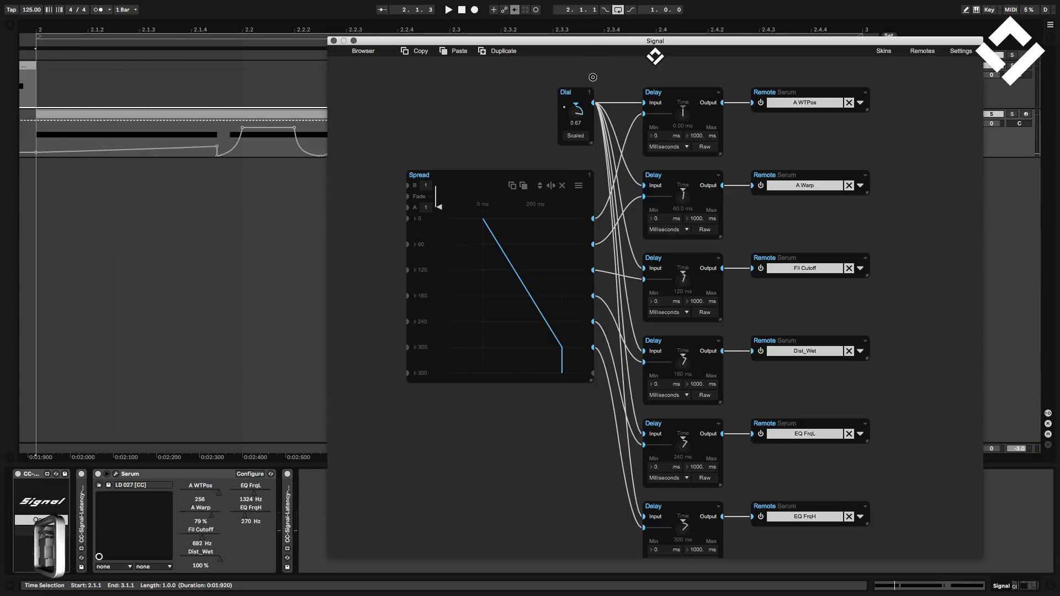
key(super+z)
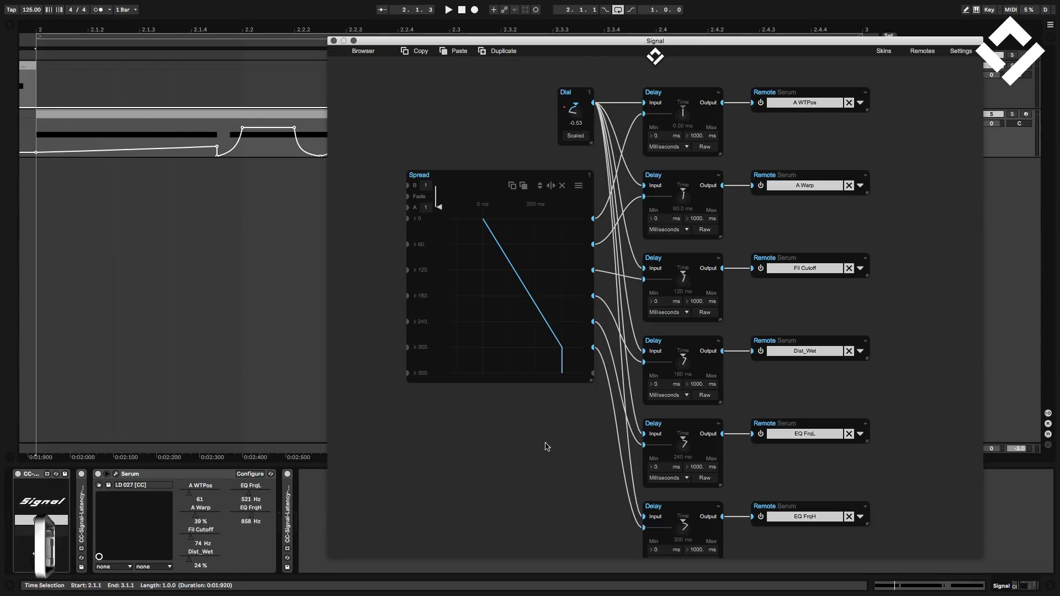
- Bend the Spread curve and bring its end point to about 113 ms while the loop plays
drag(563, 349, 535, 347)
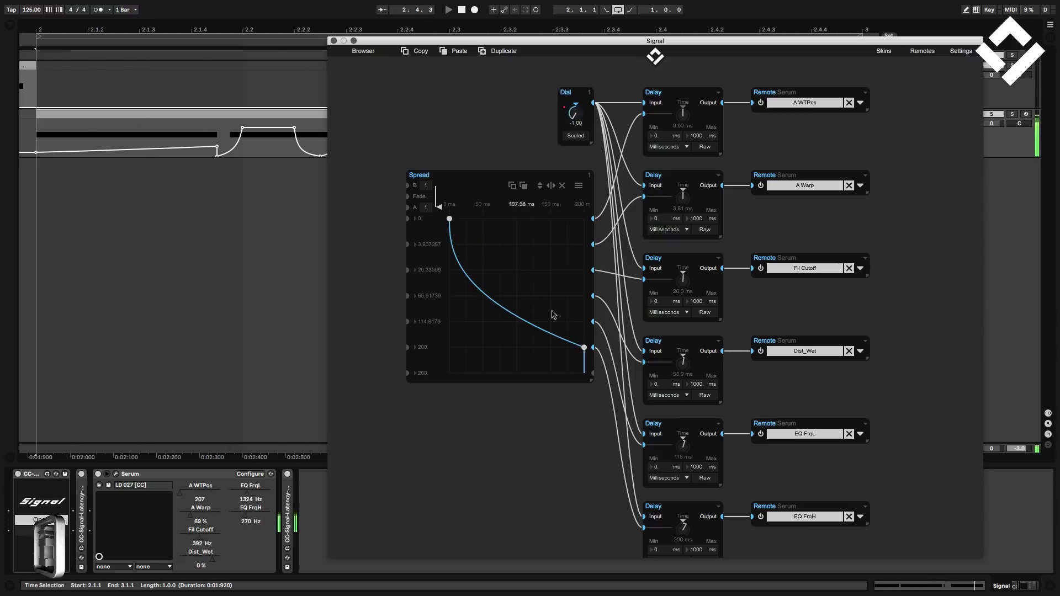
drag(584, 347, 527, 347)
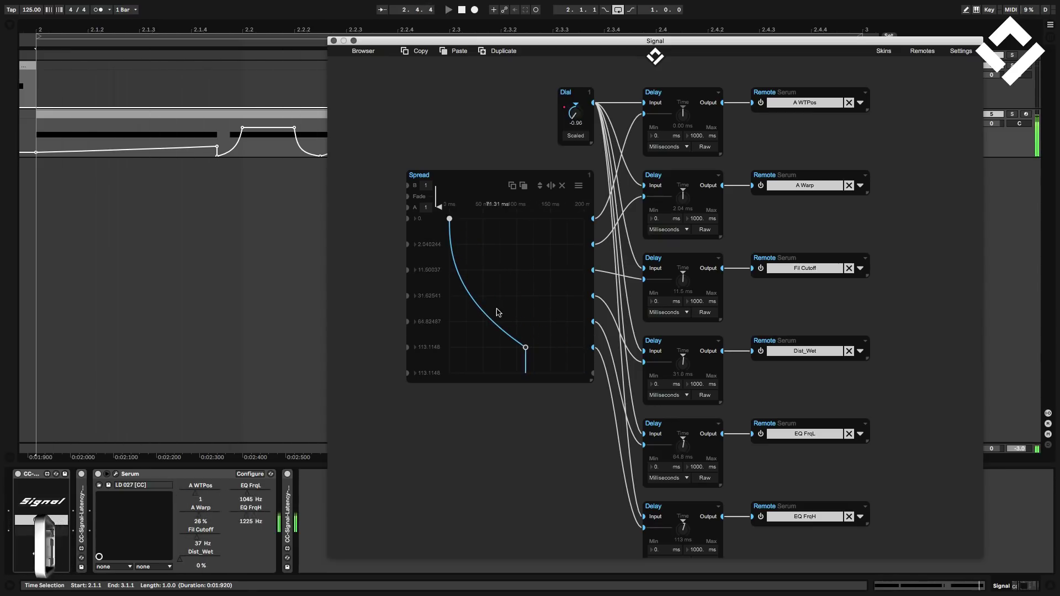
drag(496, 298, 511, 296)
- Redraw Spread curve 1 as a staircase with a different delay time for each output
mouse_move(527, 242)
mouse_down()
mouse_move(549, 238)
mouse_move(463, 223)
mouse_up()
drag(498, 274, 531, 346)
drag(508, 307, 468, 298)
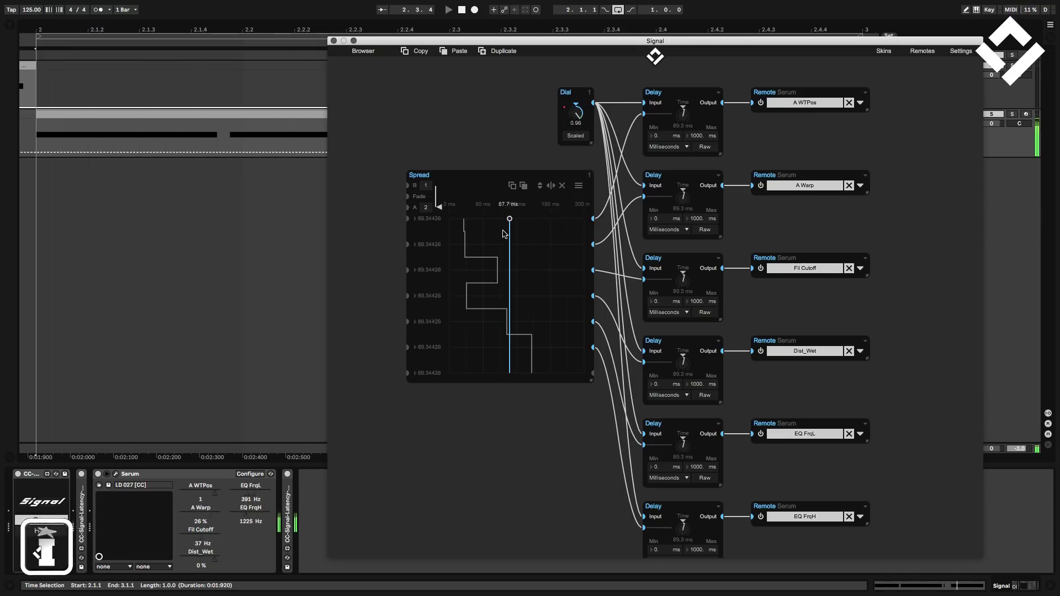
- Shape Spread curve 2 as a bent line falling from about 39 ms at the first output to 0 ms at the last
drag(484, 308, 466, 347)
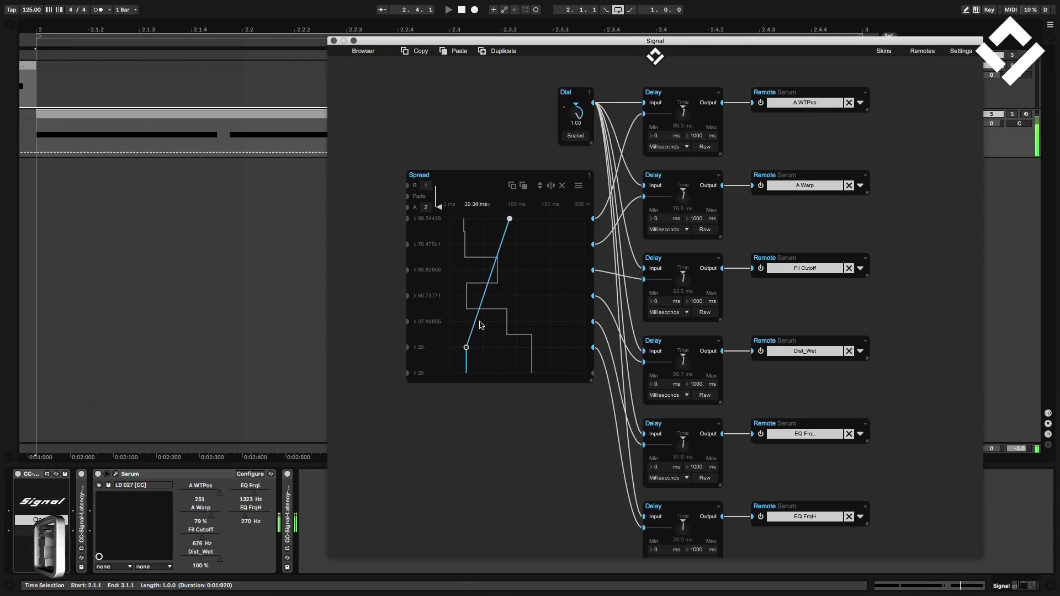
drag(498, 282, 503, 283)
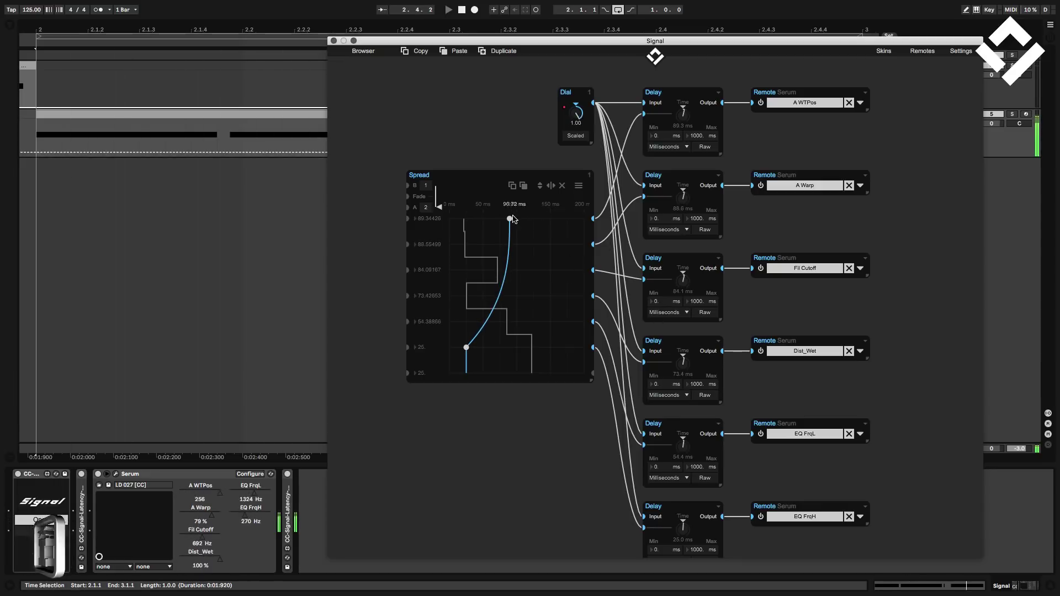
drag(513, 219, 479, 292)
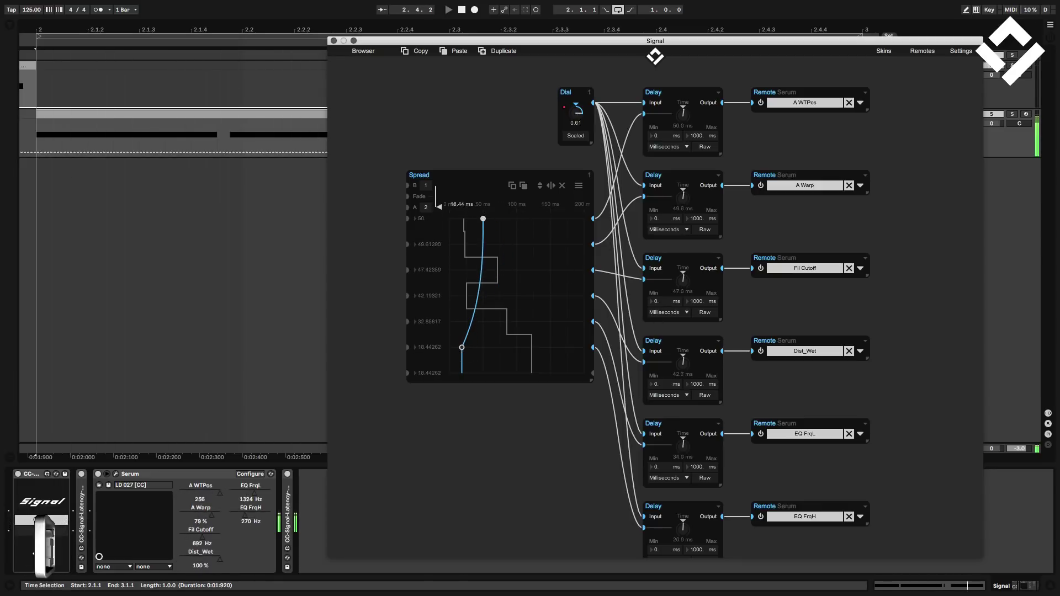
drag(460, 348, 449, 347)
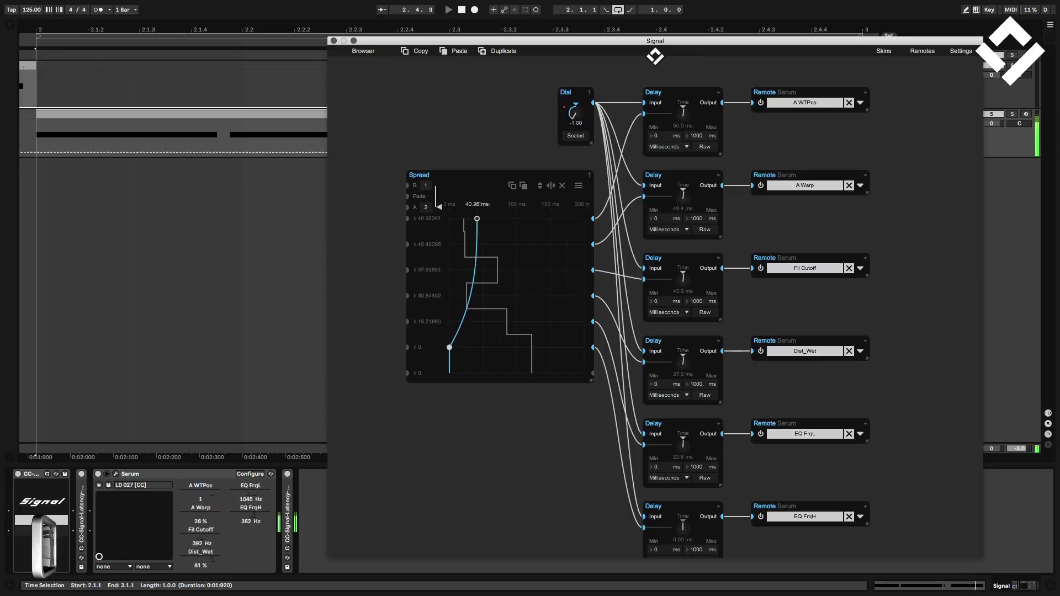
drag(477, 219, 475, 219)
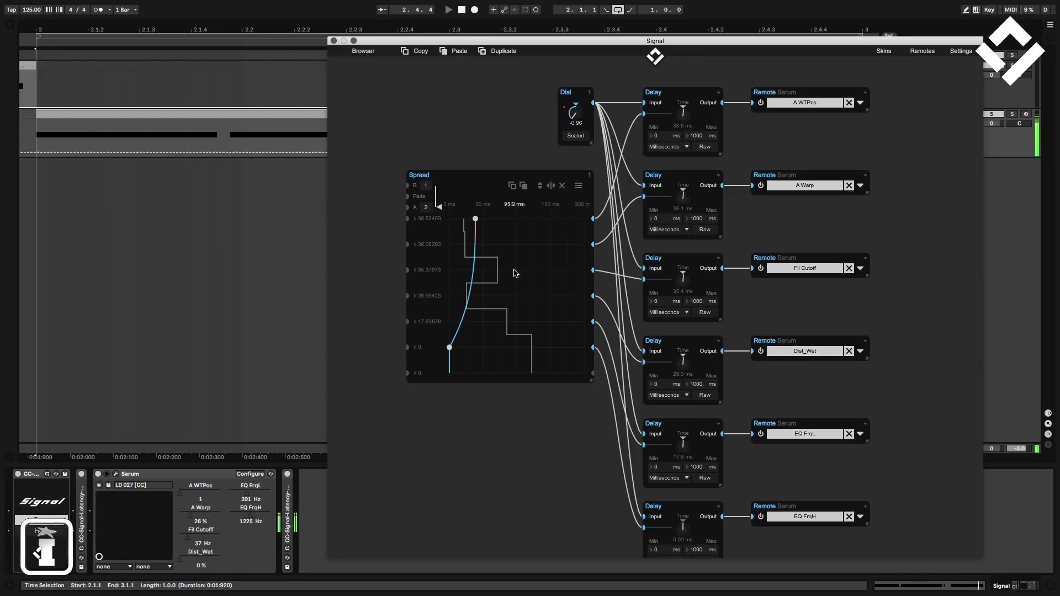
- Add points to the middle of Spread curve 2 and form steps of about 20 ms for Fil Cutoff and 124 ms for Dist_Wet
click(515, 271)
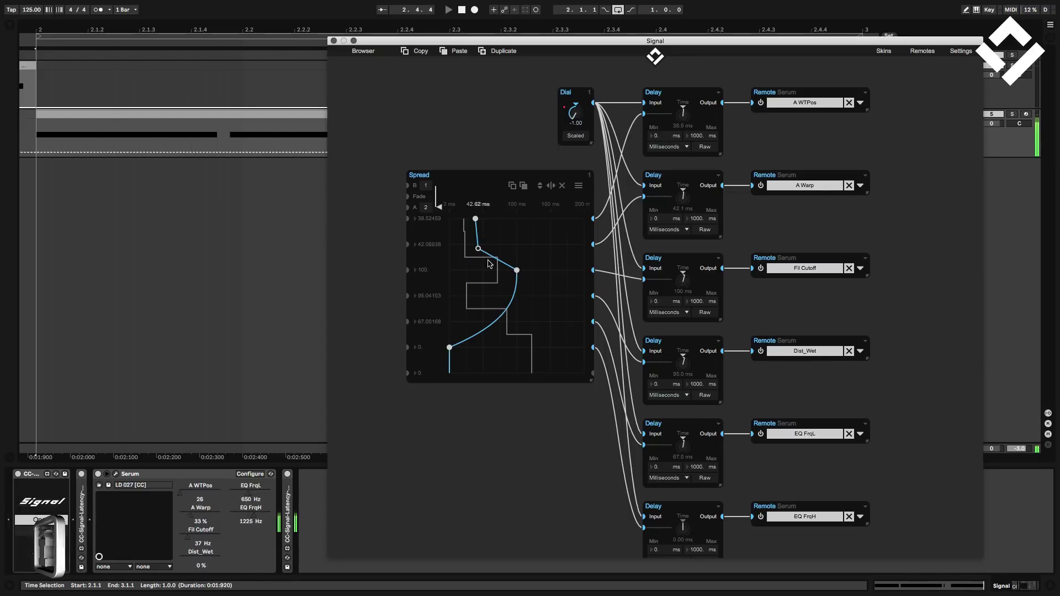
drag(488, 264, 544, 270)
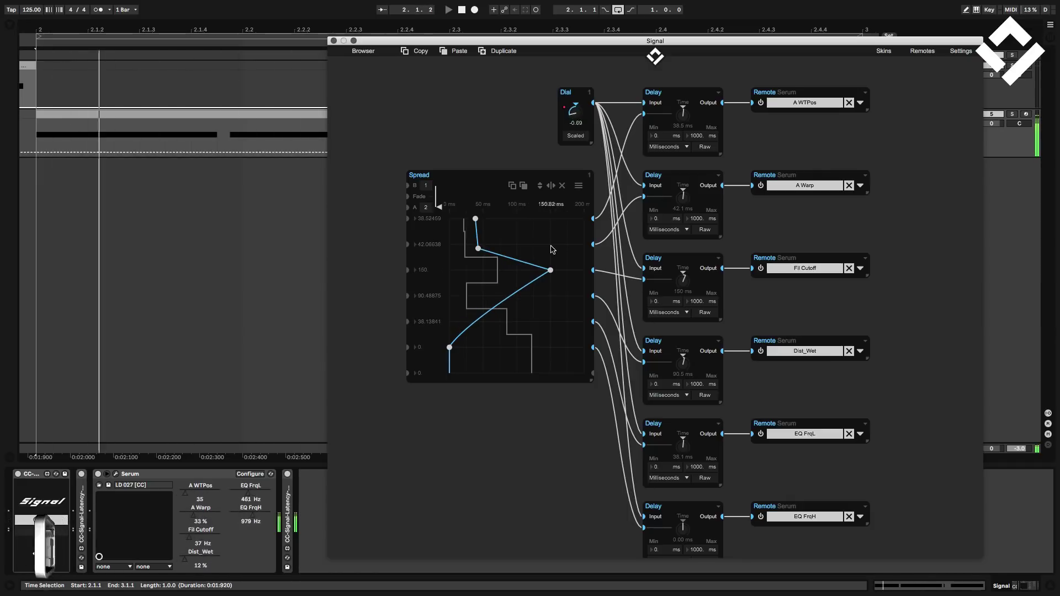
drag(528, 285, 533, 306)
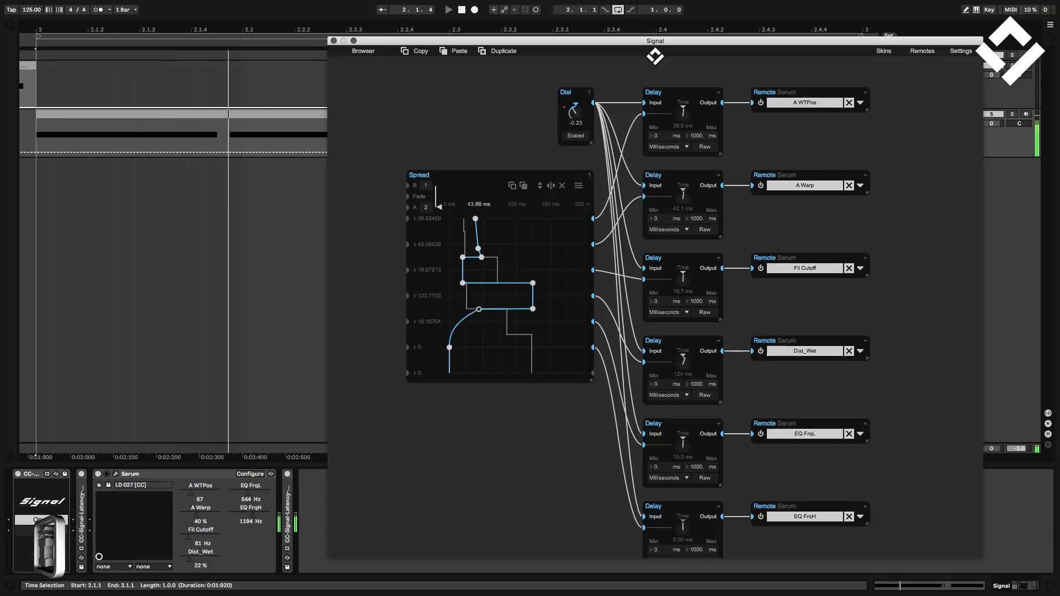
drag(463, 308, 505, 309)
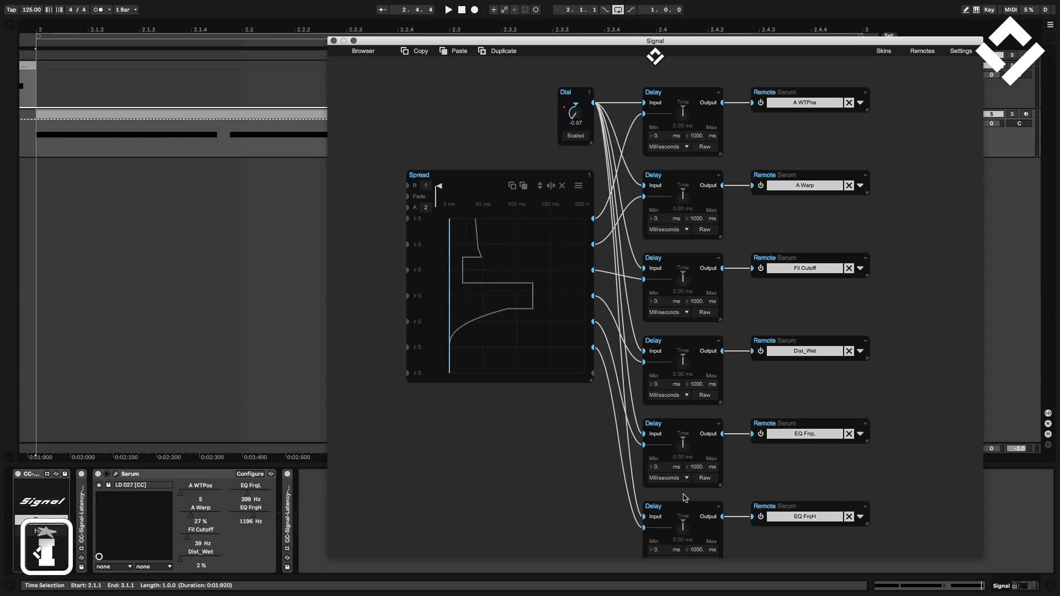
- Play the loop and sweep the Spread's Fade between curves B and A to compare the two delay settings
key(space)
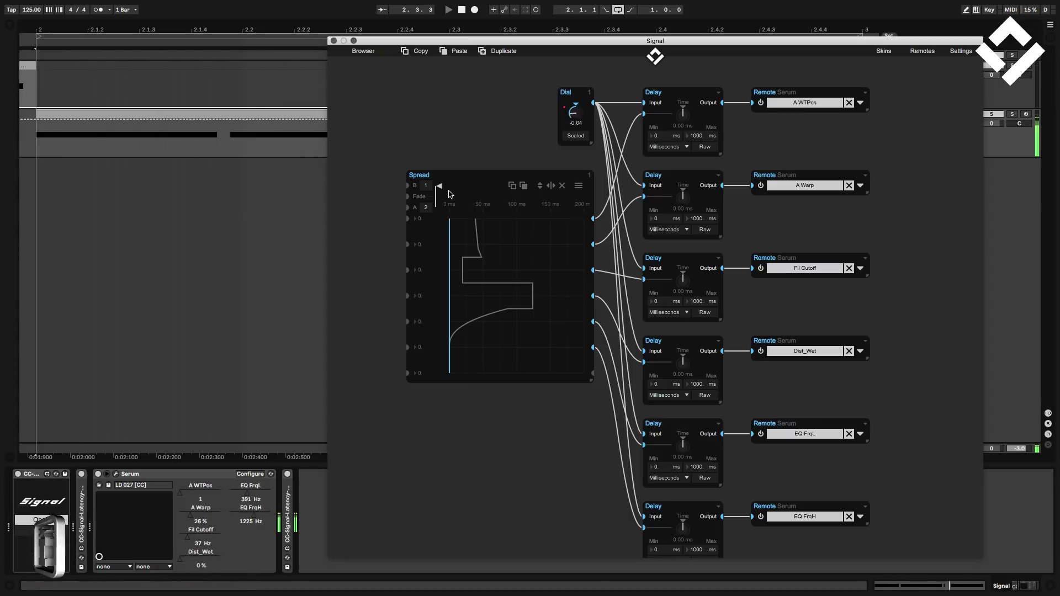
drag(441, 191, 439, 207)
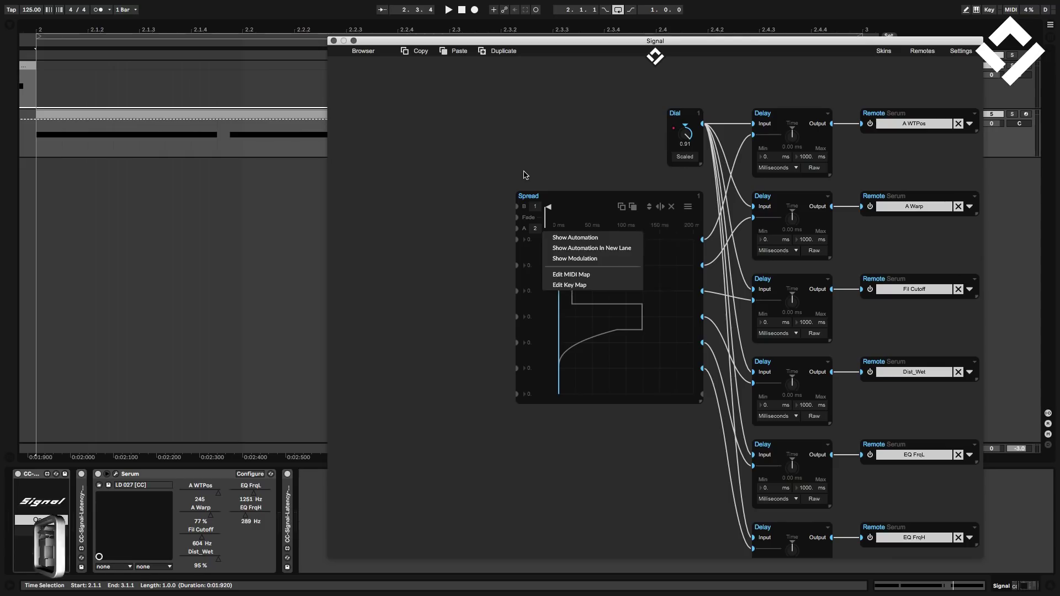
key(Escape)
- Add an LFO module to the left of the Spread and connect its output to the Spread's Fade input
click(363, 51)
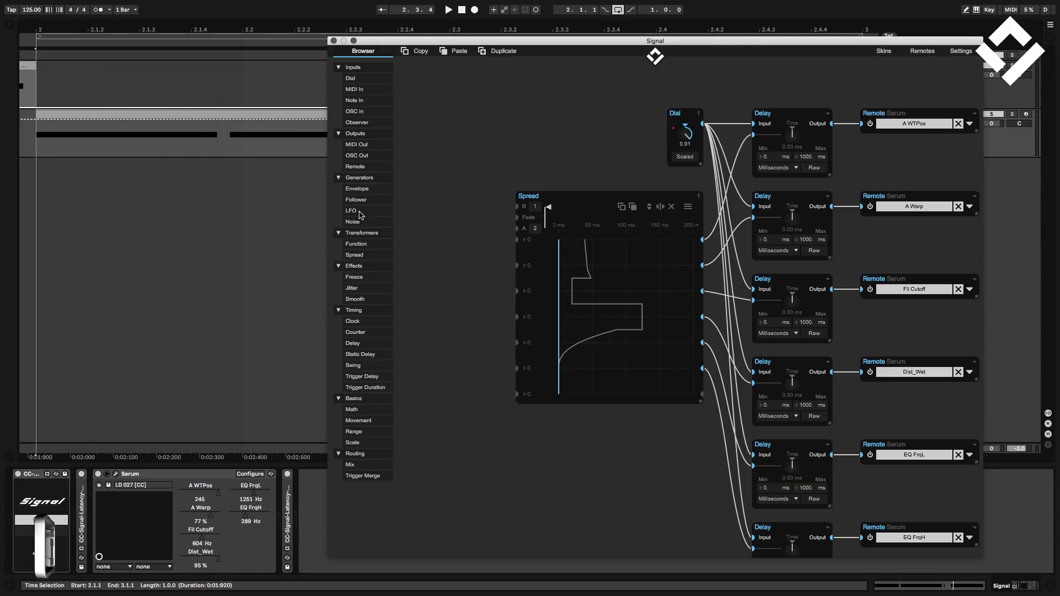
click(424, 231)
click(364, 51)
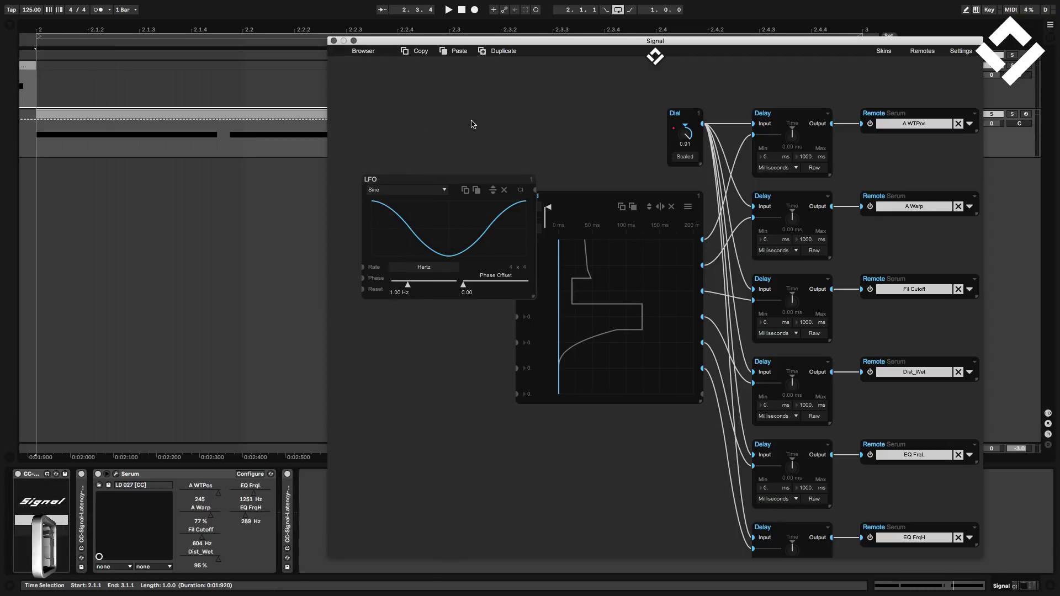
drag(525, 178, 461, 195)
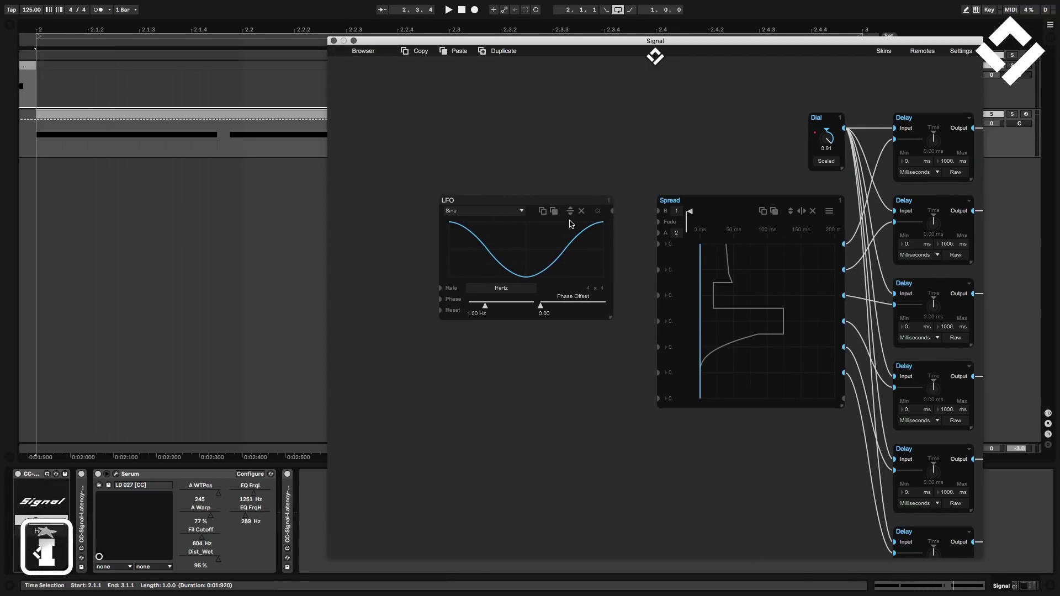
drag(648, 223, 649, 225)
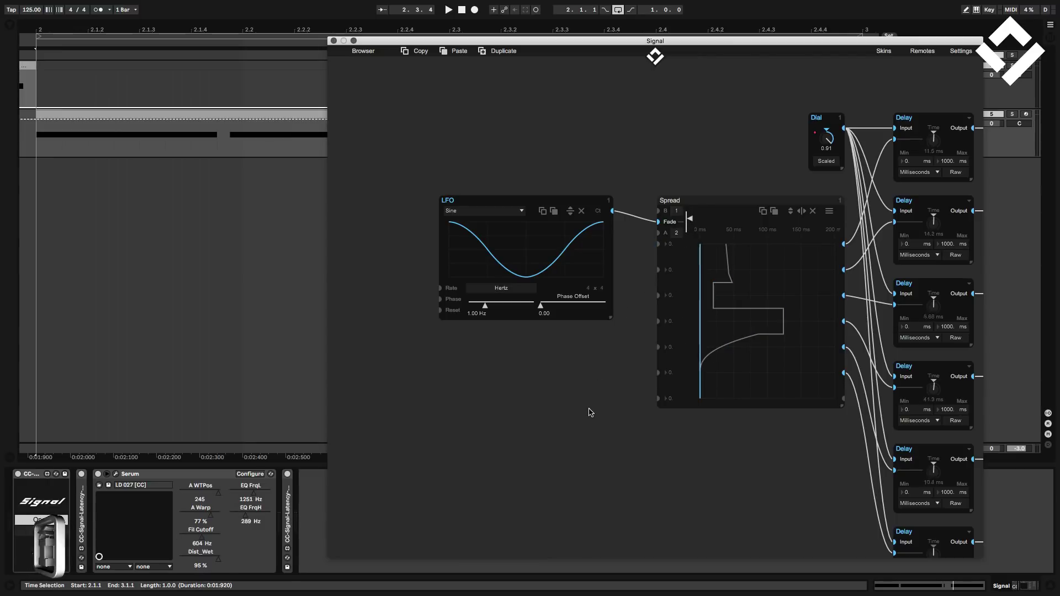
- Set the LFO to the 3 Steps waveform at a 1/2 Interval rate and reshape its points into a custom curve
key(space)
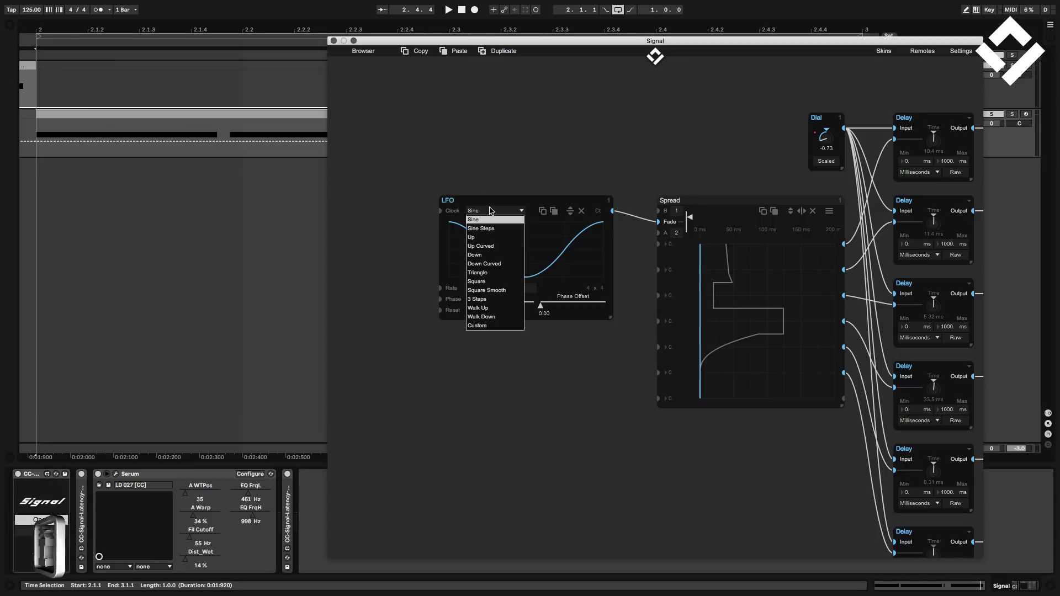
click(478, 298)
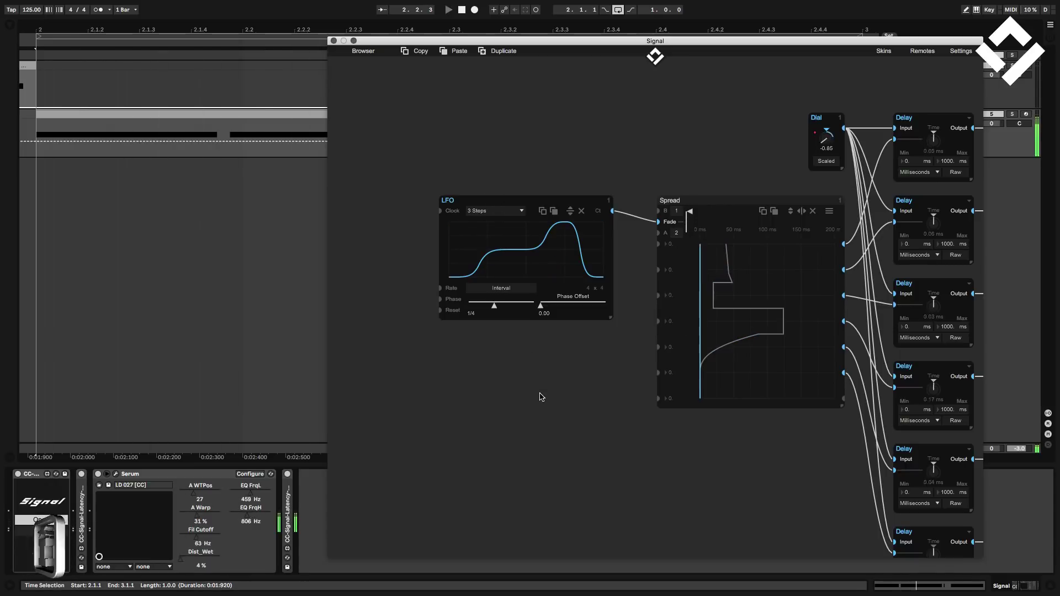
drag(494, 306, 505, 306)
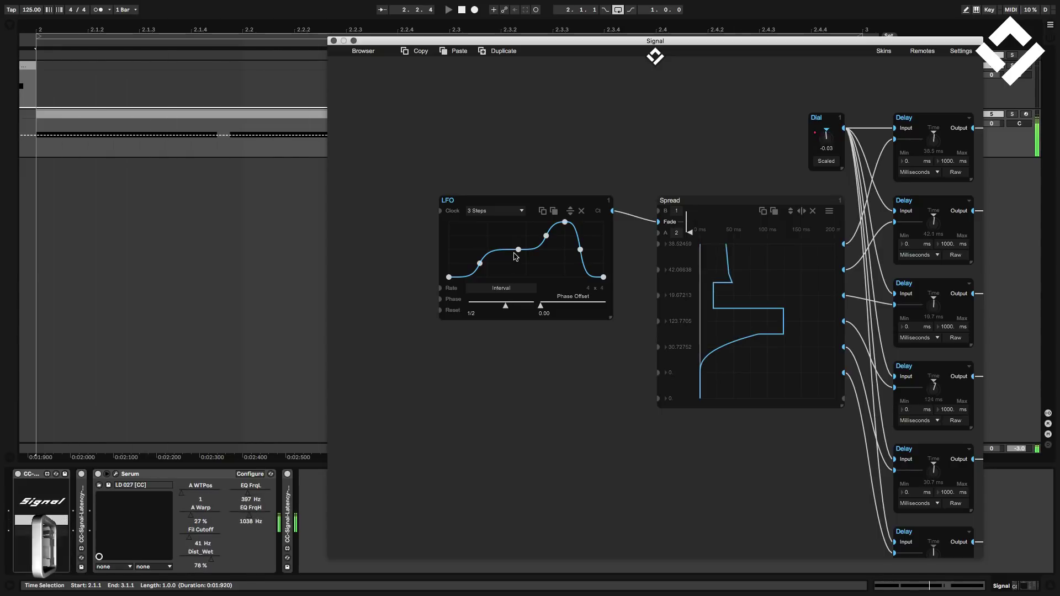
drag(467, 226, 529, 265)
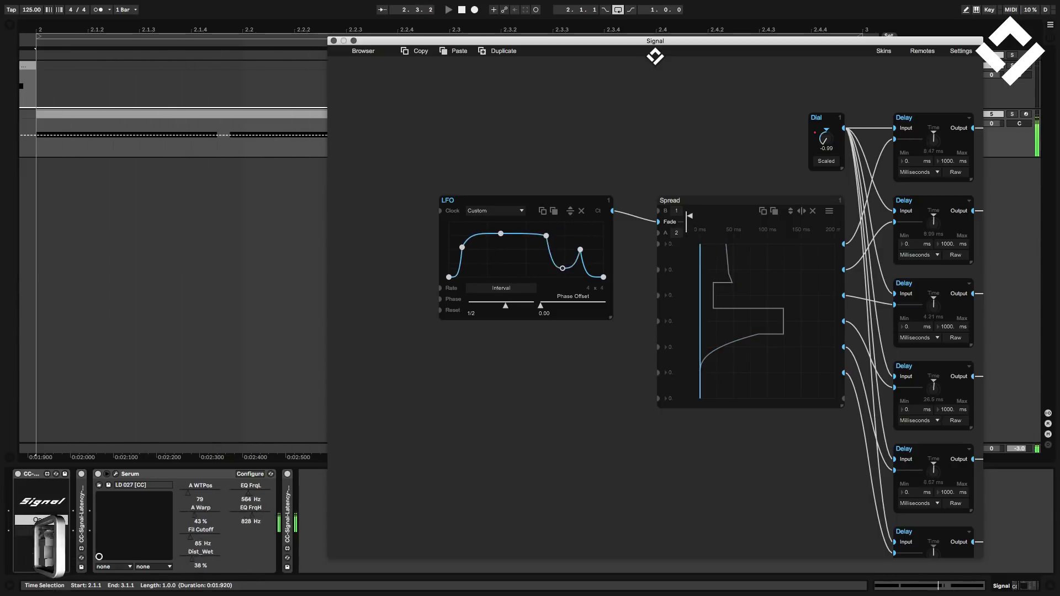
- Reshape the LFO curve by moving the plateau's end point slightly earlier, removing the late peak and lowering the dip
drag(546, 235, 536, 236)
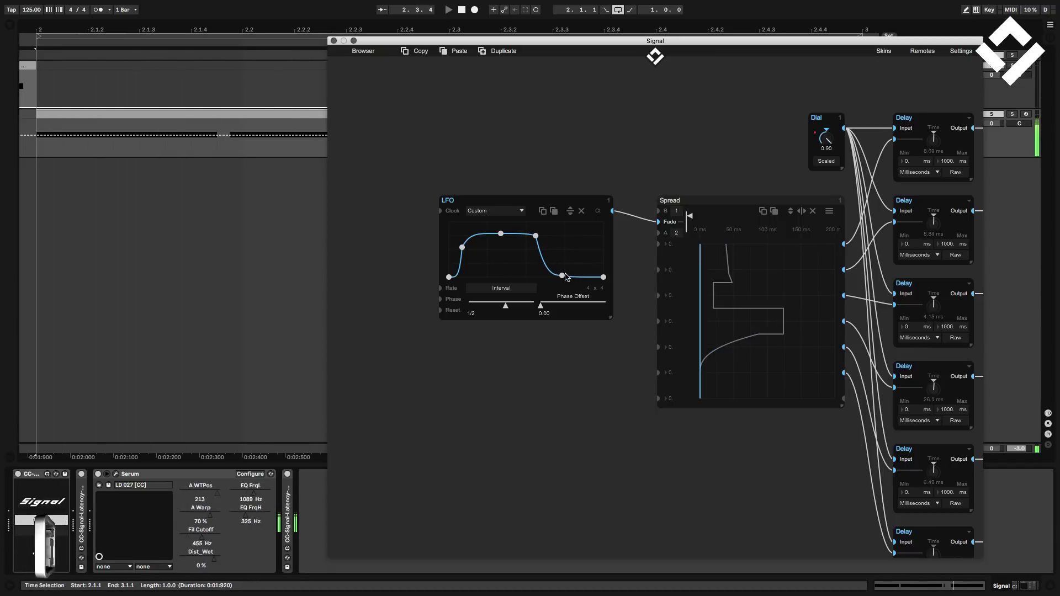
drag(564, 266, 564, 266)
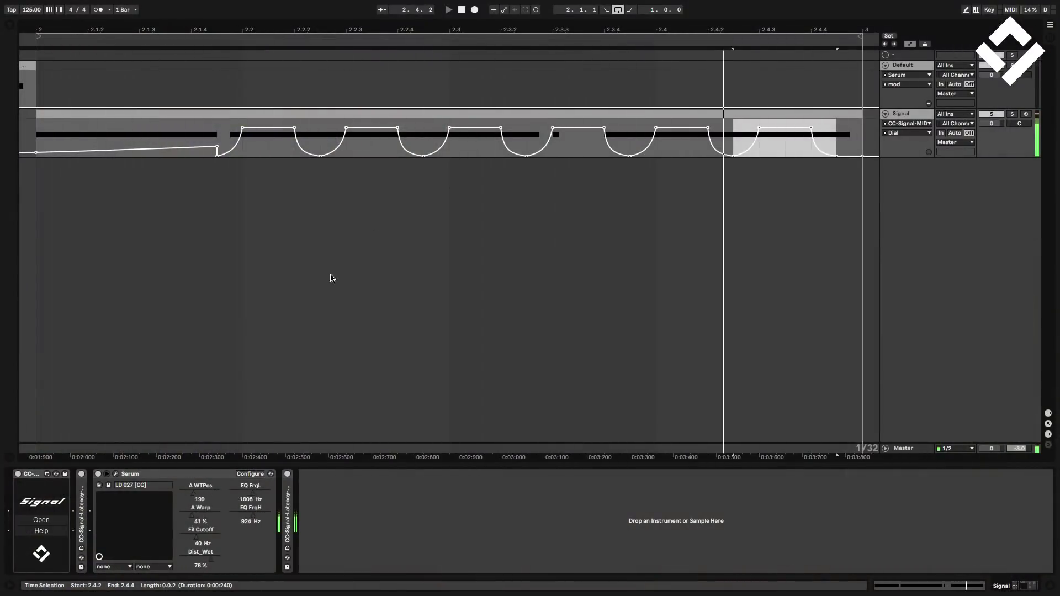
- Open Serum's editor, adjust the Variation macro while the loop plays, and close the editor
click(116, 474)
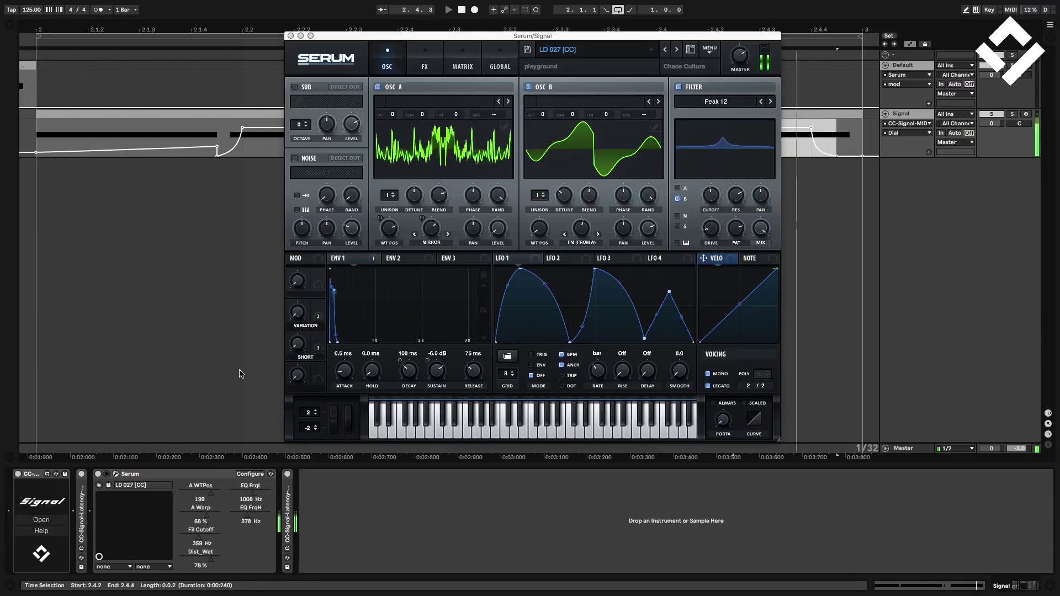
drag(299, 313, 317, 196)
click(304, 287)
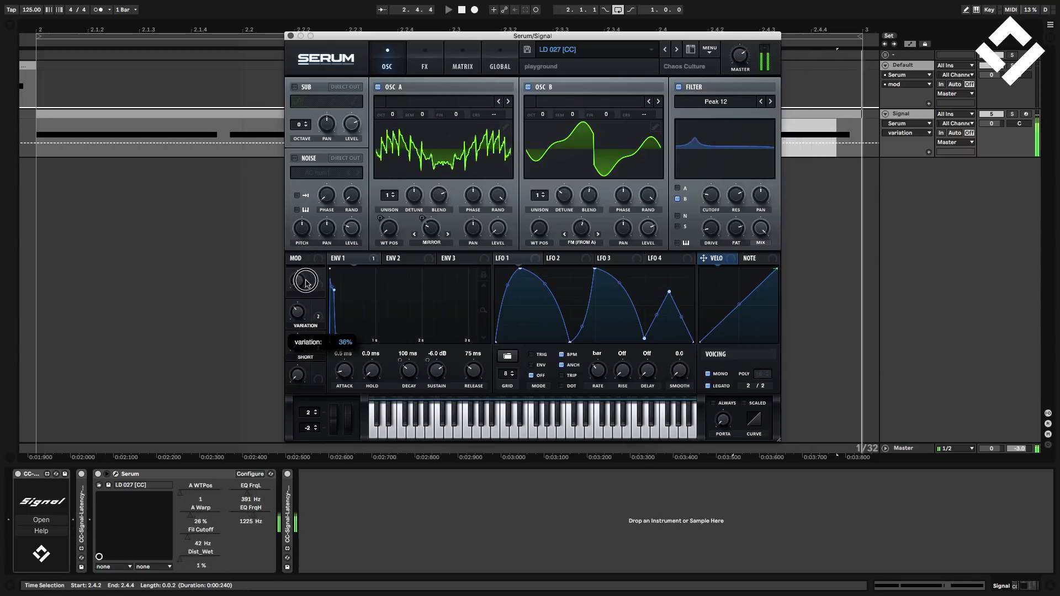
click(290, 36)
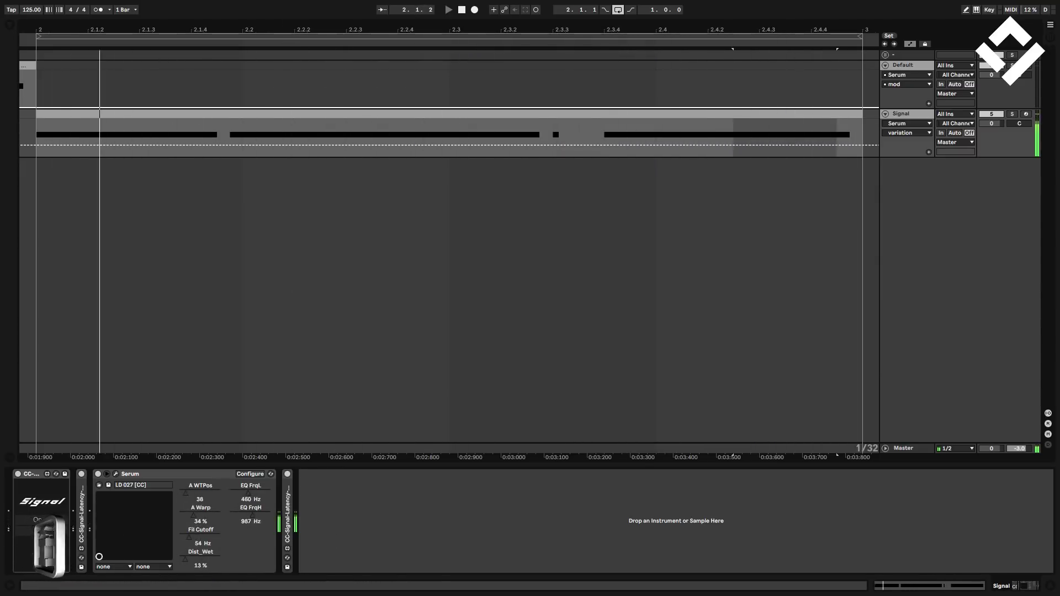
- Reopen the Signal patch, disconnect the LFO from the Spread's Fade input and set the Fade fully to curve A
click(47, 547)
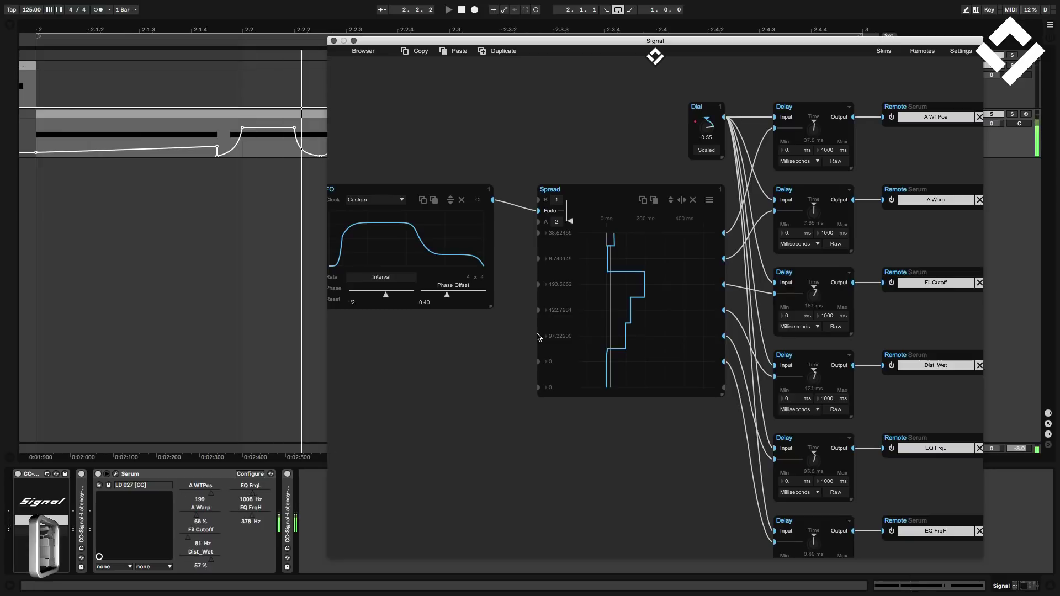
click(507, 204)
drag(570, 202, 572, 354)
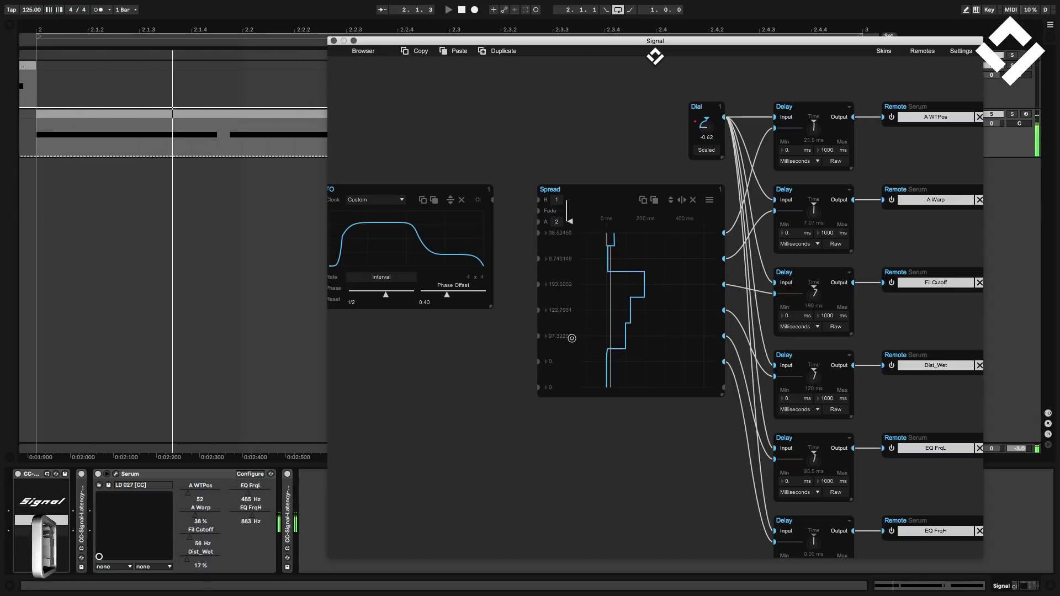
- Reshape Spread curve 2 into steps of about 245 ms for A Warp, 109 ms for Fil Cutoff and 58 ms for Dist_Wet
drag(638, 262, 653, 262)
drag(636, 318, 629, 287)
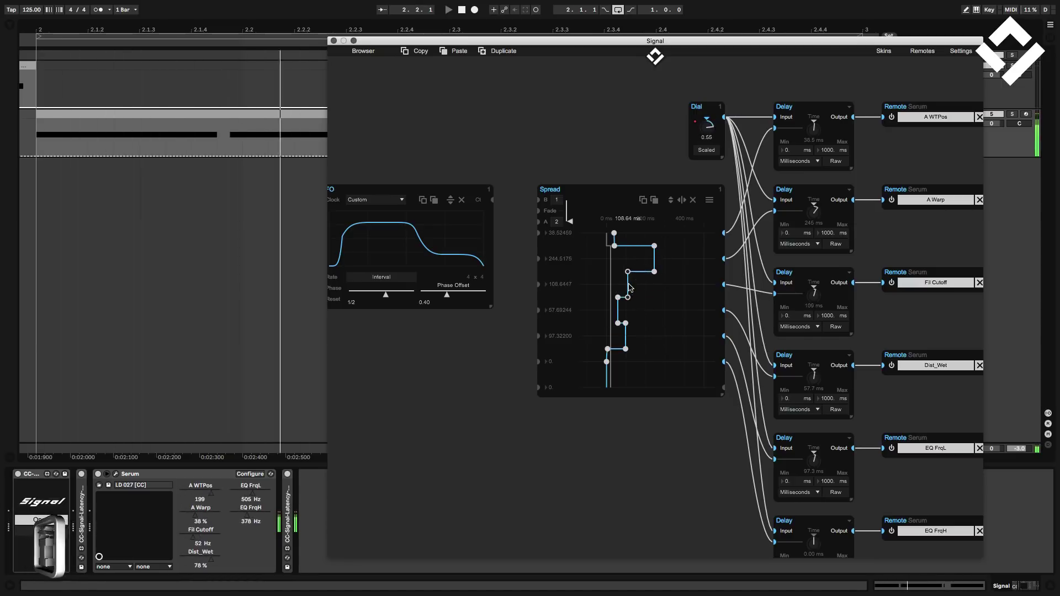